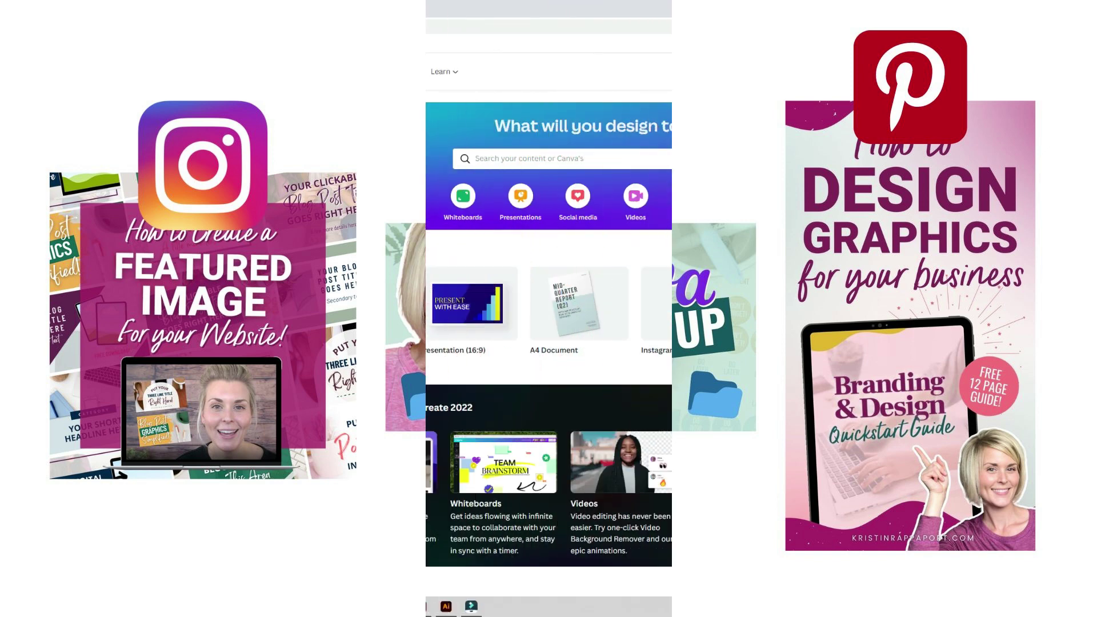
Look through the pages of the Pin Templates KR design to review the branded pin layouts
click(833, 342)
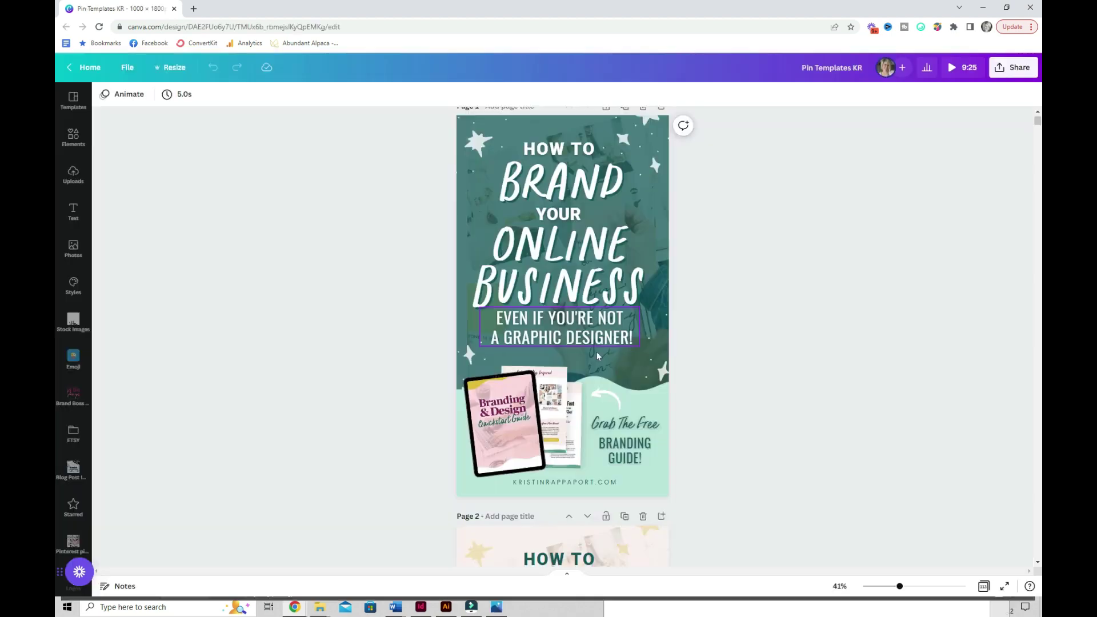
scroll(597, 359, down, 10)
scroll(597, 359, down, 15)
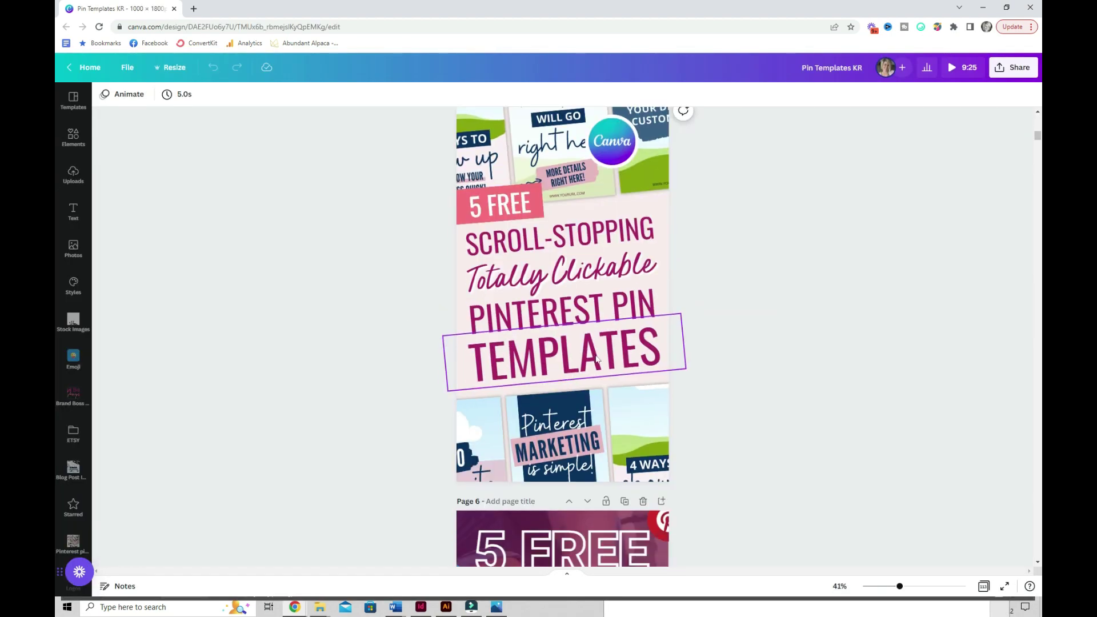
scroll(597, 358, down, 15)
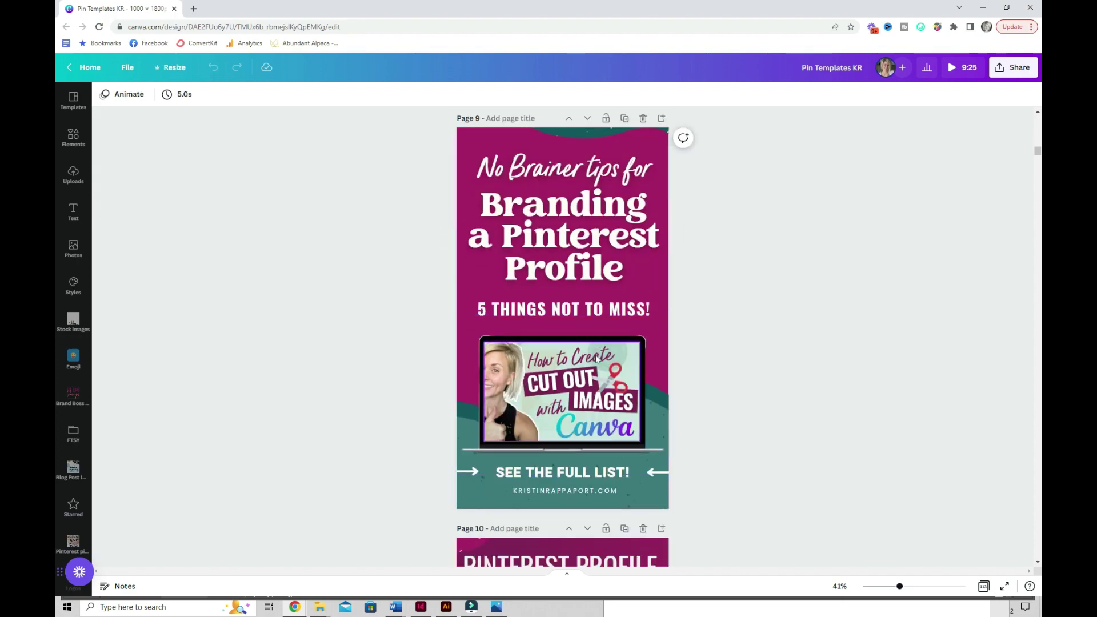
scroll(597, 358, down, 5)
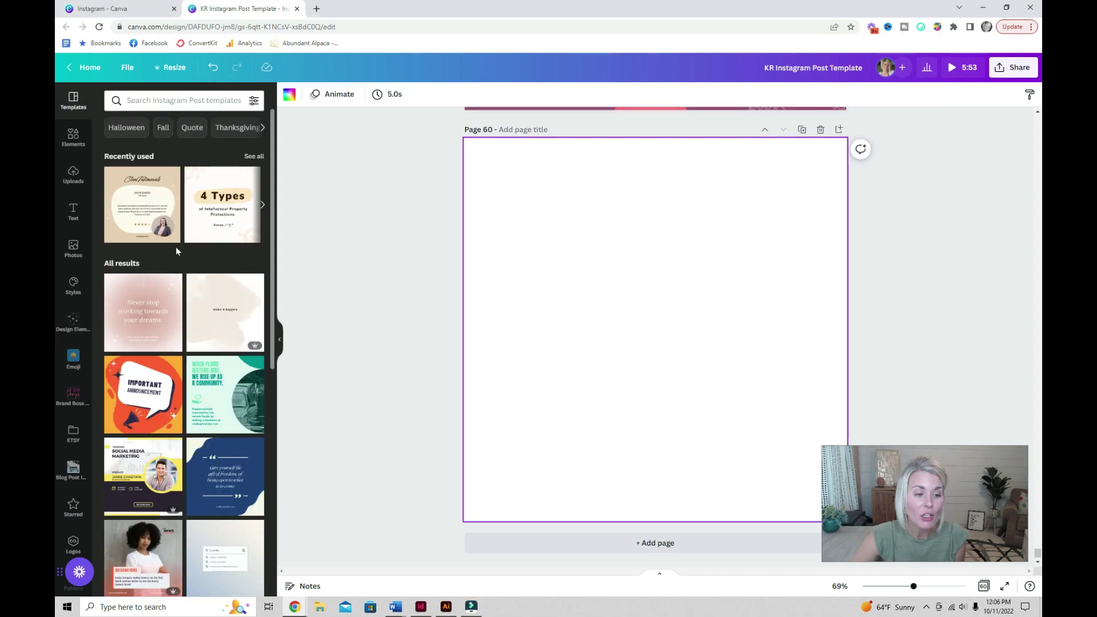
Browse the Instagram post templates and apply the pink "Five Star Reviews" cocktail template to page 60
scroll(172, 366, down, 7)
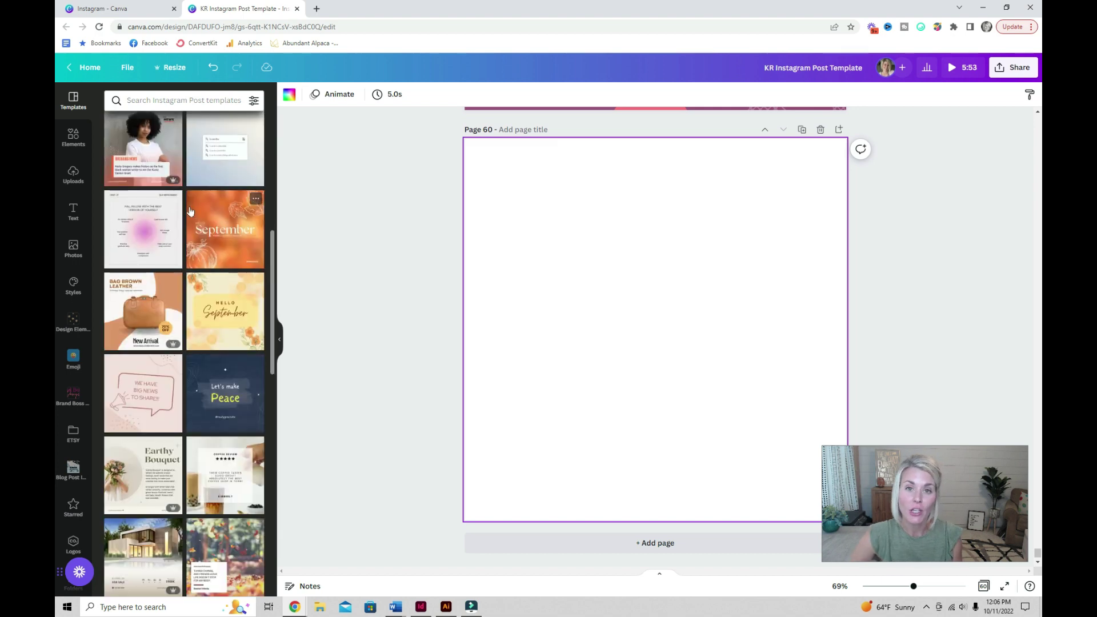
scroll(183, 315, down, 9)
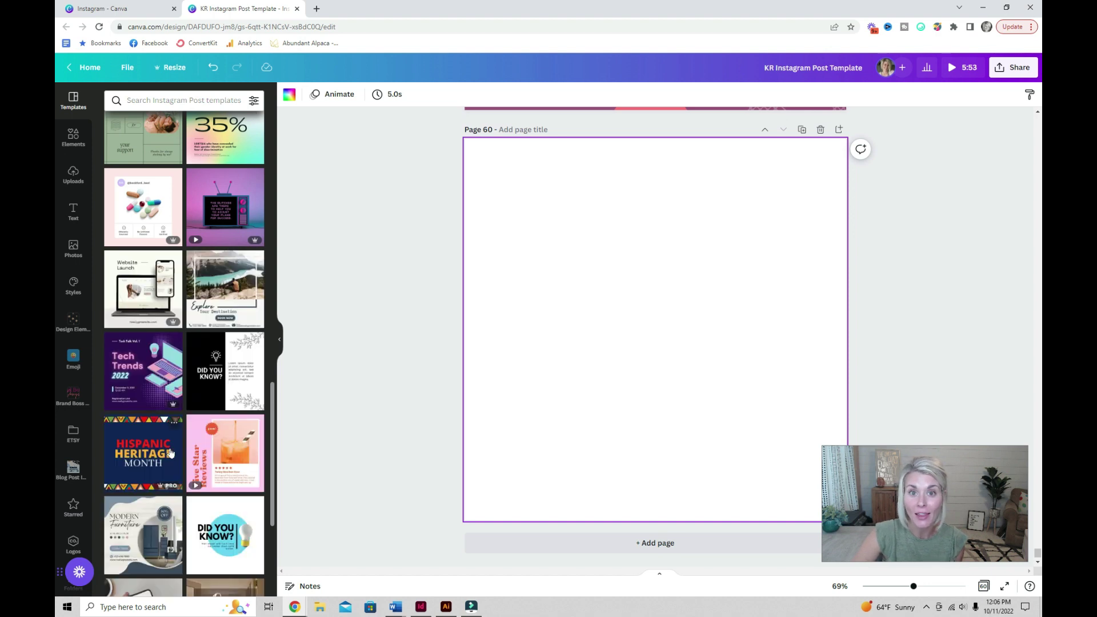
click(225, 452)
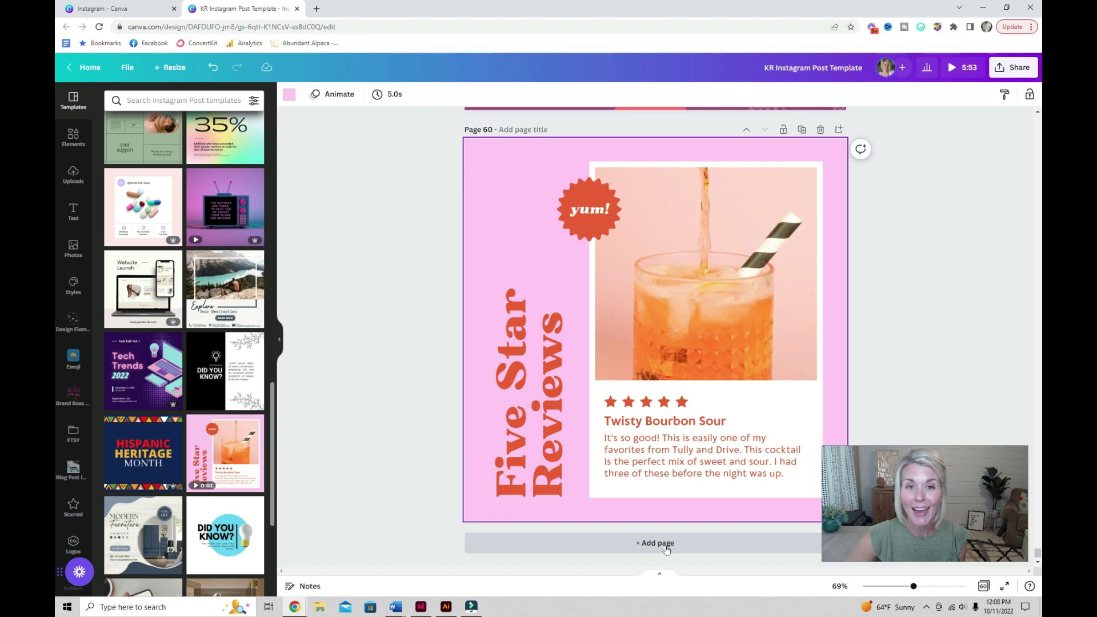
scroll(147, 429, down, 3)
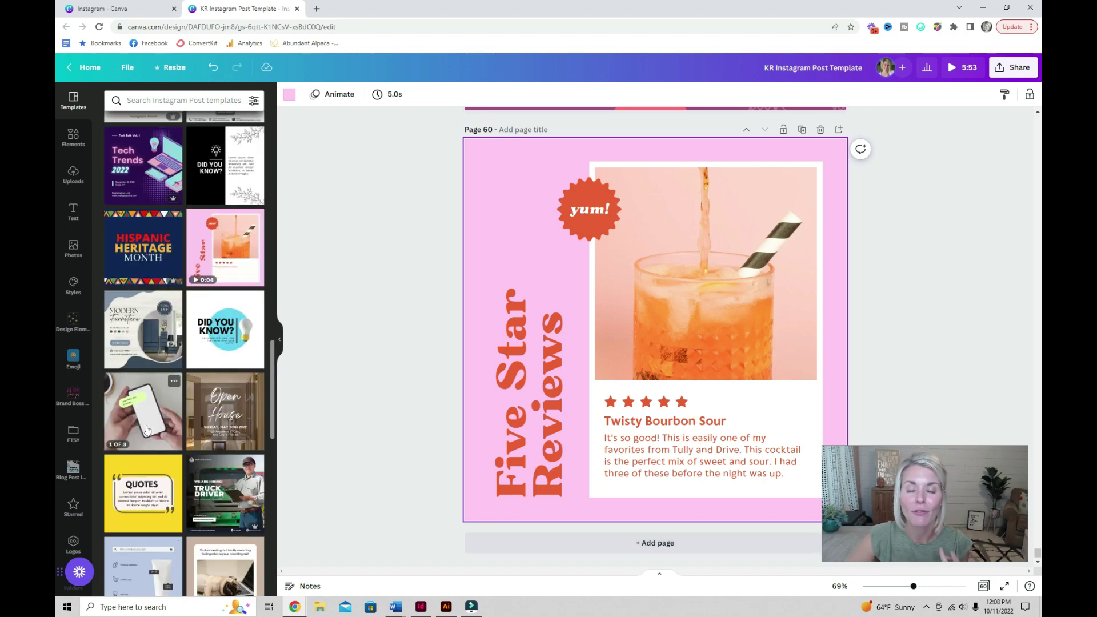
scroll(146, 430, up, 3)
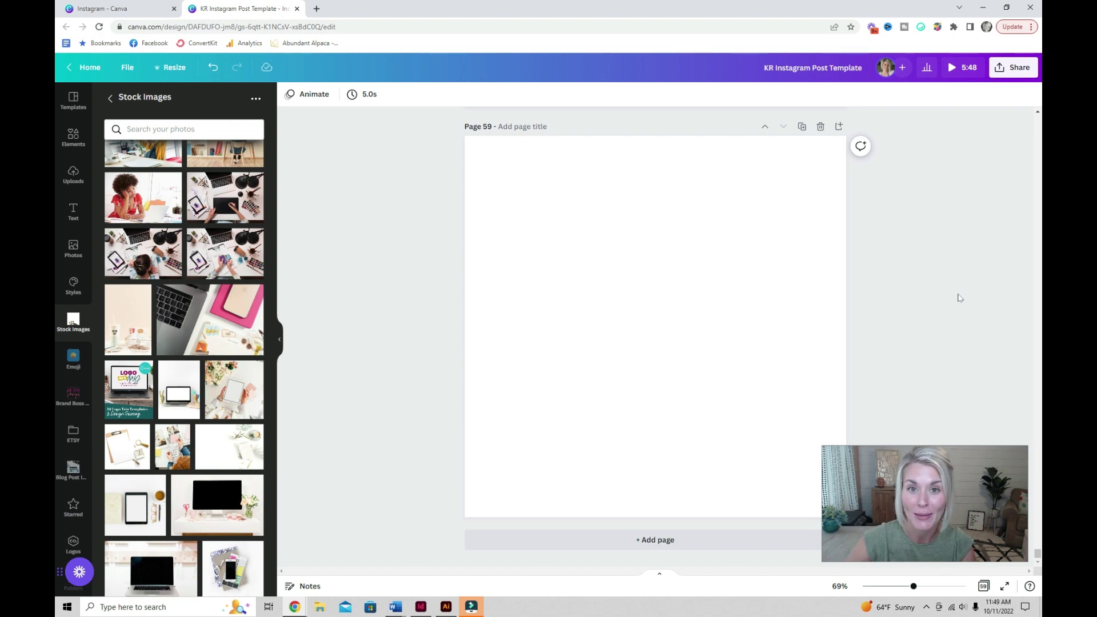
Add the stock photo of hands typing on a laptop beside a brown leather wallet to blank page 59
scroll(201, 482, down, 10)
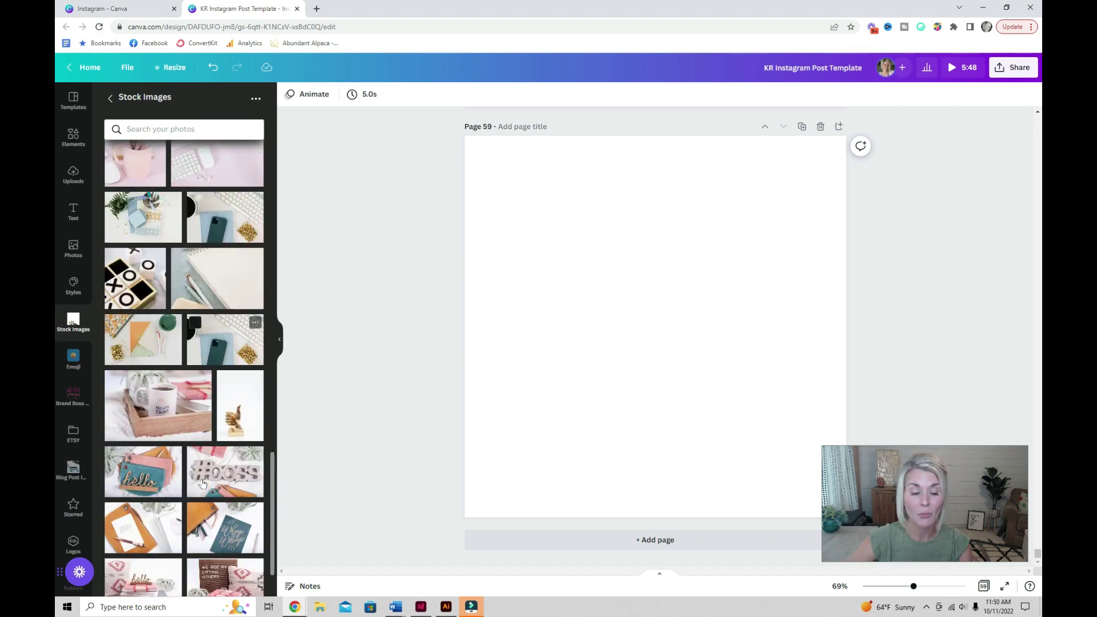
scroll(203, 483, down, 3)
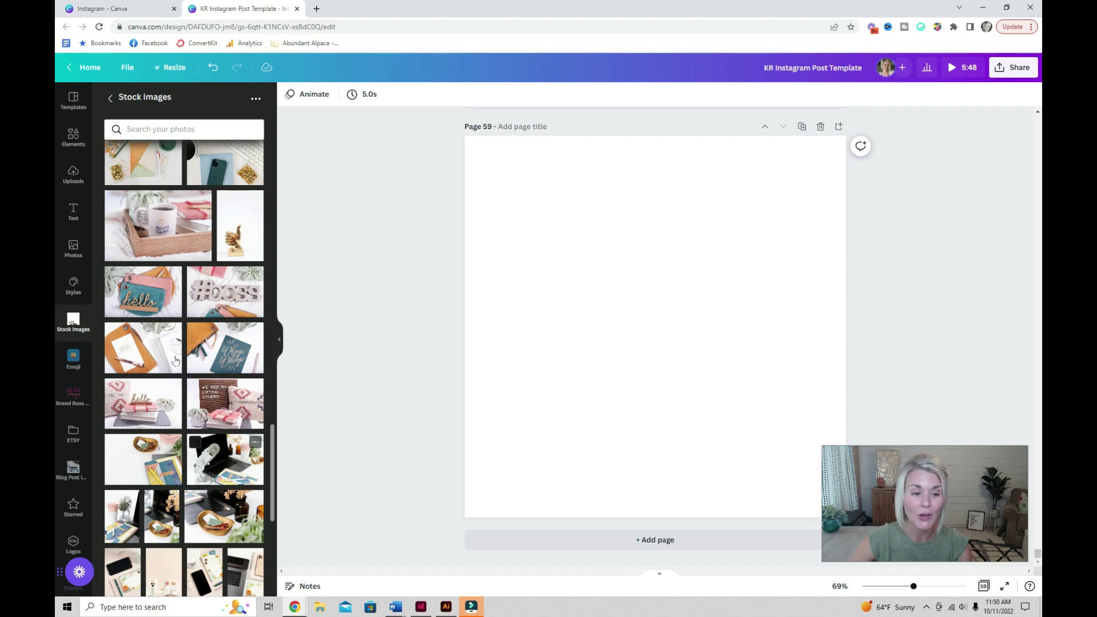
scroll(203, 483, down, 3)
click(225, 440)
Enlarge the laptop photo to fill page 59 and shift it so both typing hands are in frame
drag(603, 337, 545, 241)
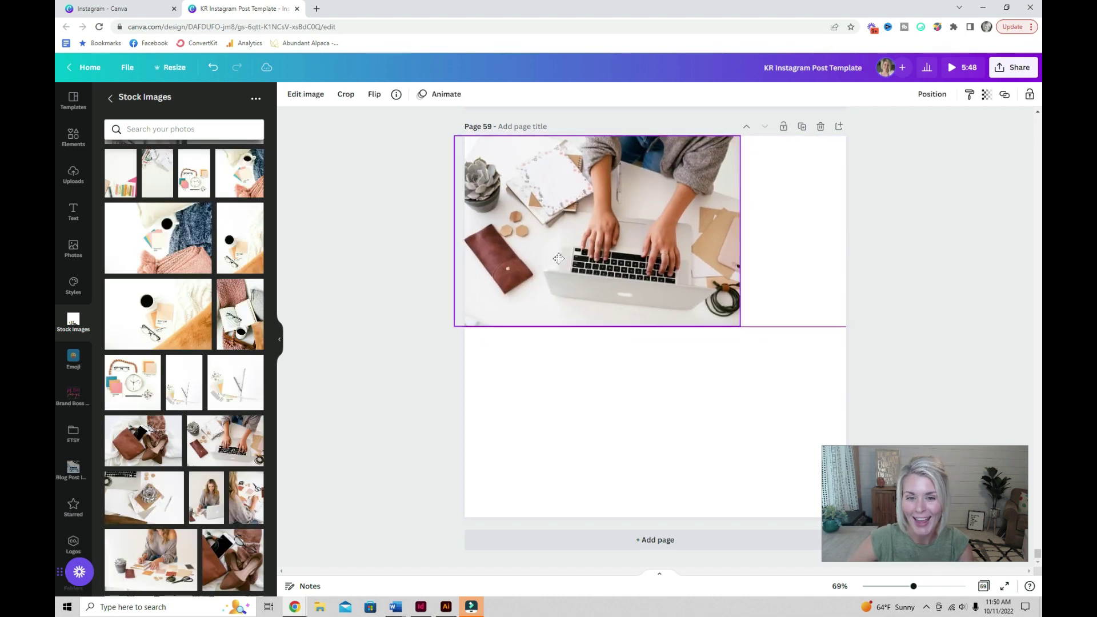
drag(743, 327, 1041, 545)
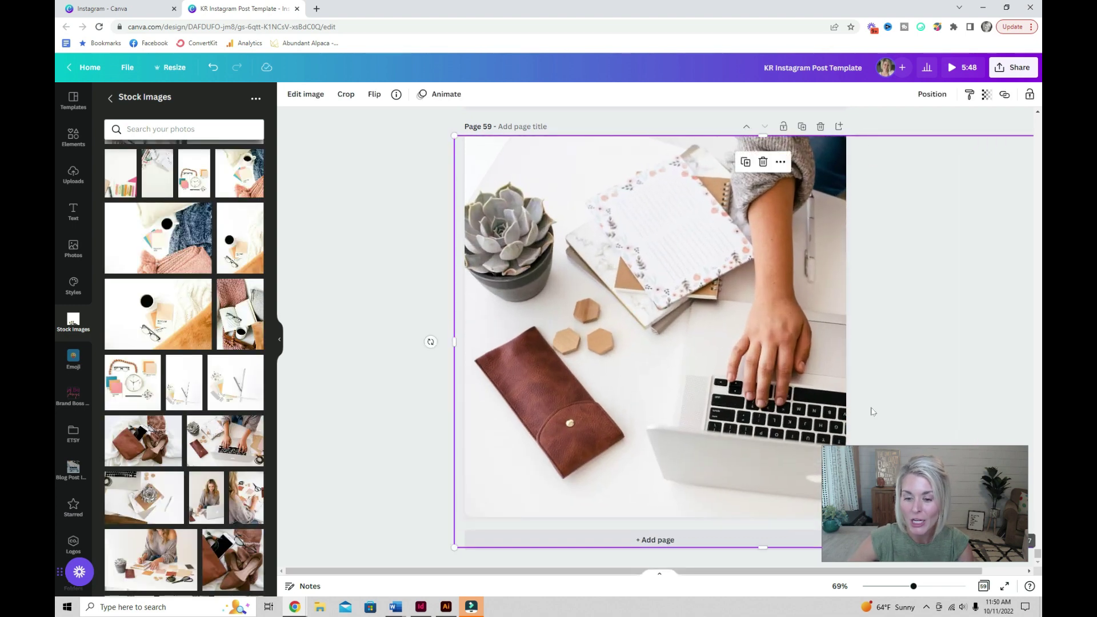
mouse_move(722, 353)
mouse_down()
mouse_move(556, 352)
mouse_move(720, 352)
mouse_move(719, 343)
mouse_up()
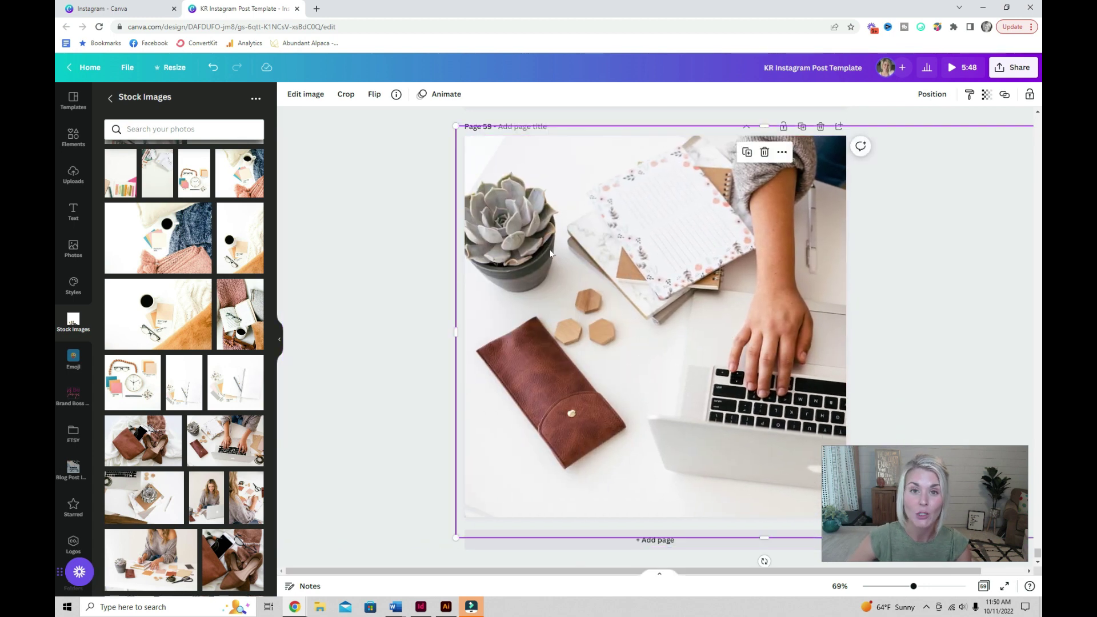
drag(761, 298, 722, 304)
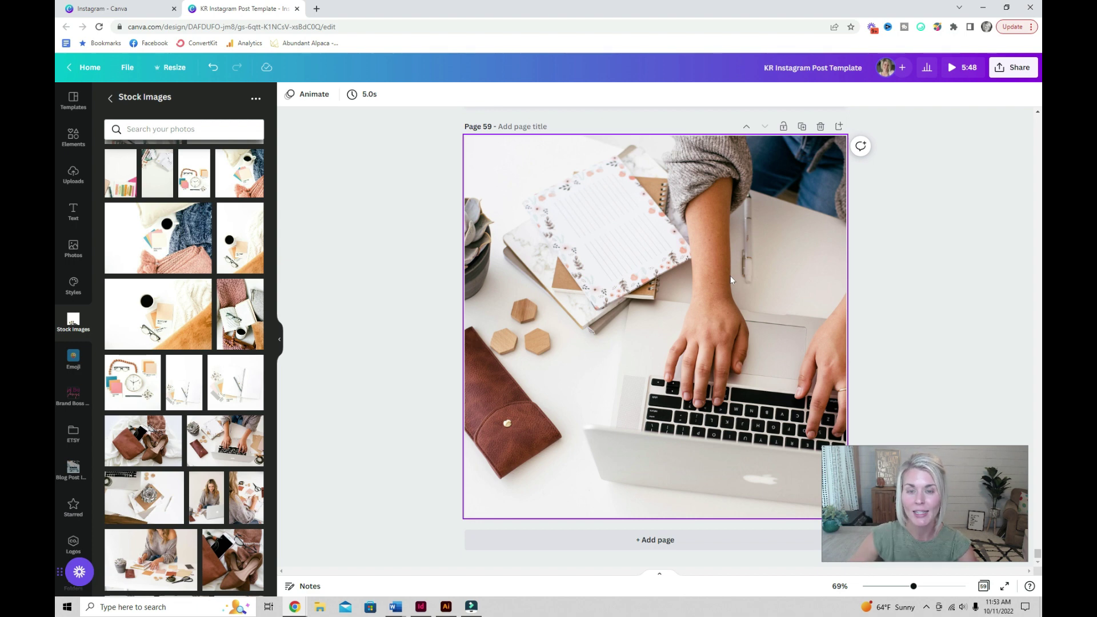
Add a rectangle and resize it to cover the whole laptop photo on page 59
click(794, 236)
key(r)
click(920, 294)
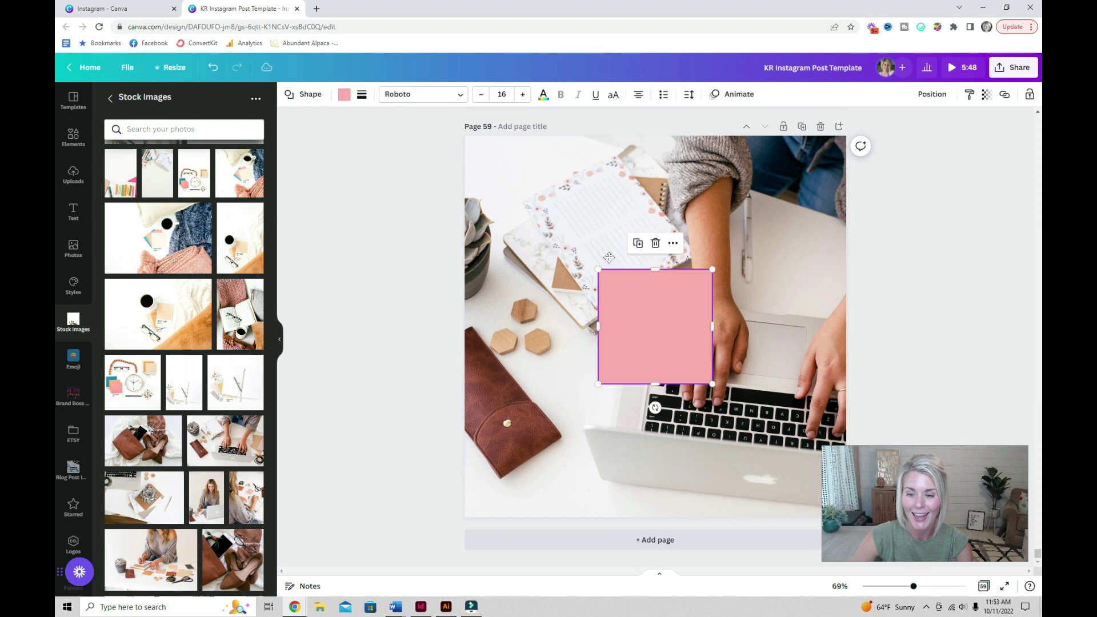
drag(665, 311, 531, 176)
drag(579, 250, 847, 517)
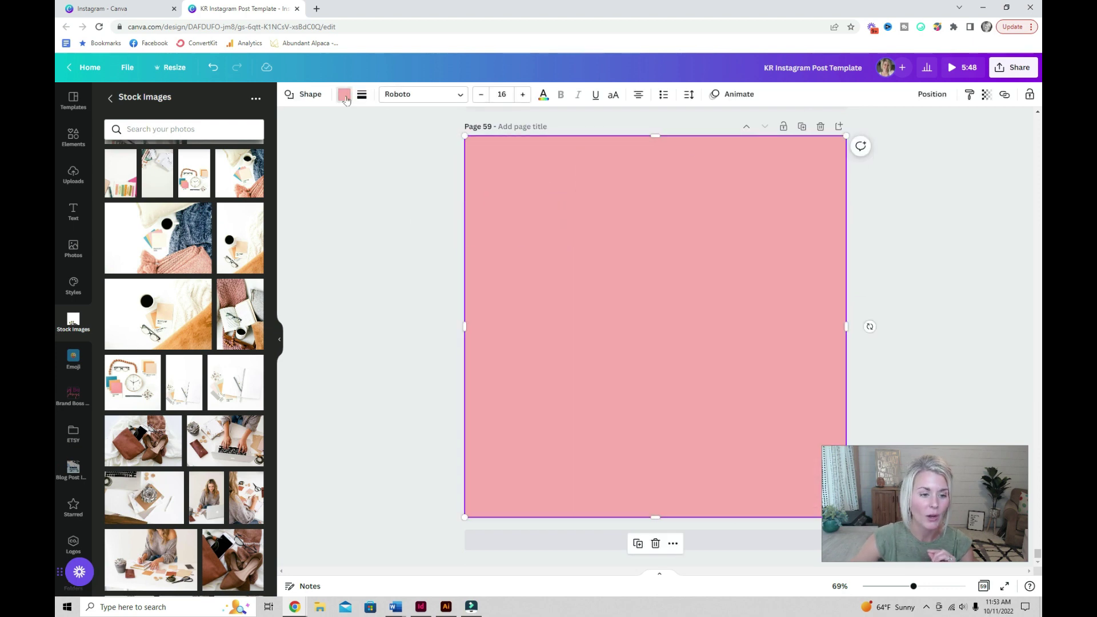
Fill the rectangle with the dark purple brand color and set its transparency to 69
click(344, 96)
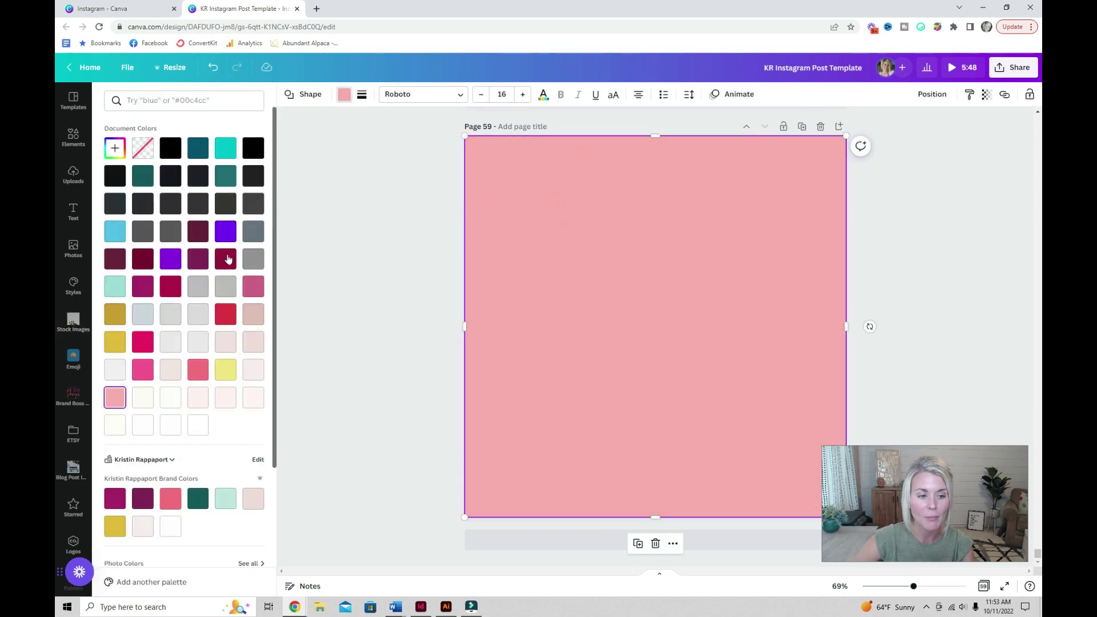
click(143, 498)
click(987, 94)
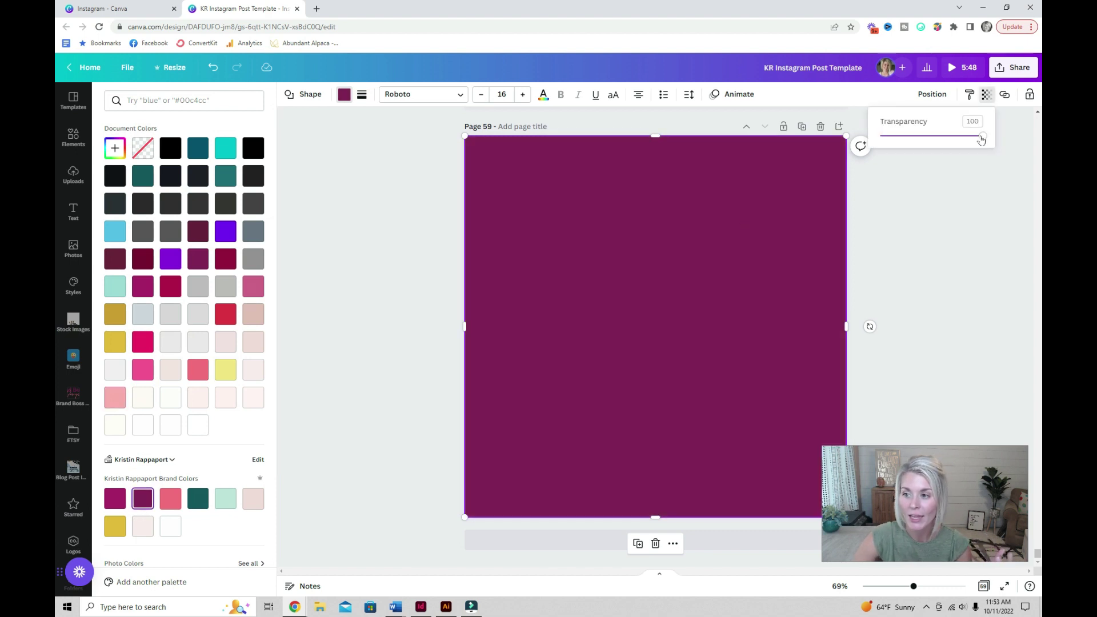
drag(982, 136, 950, 136)
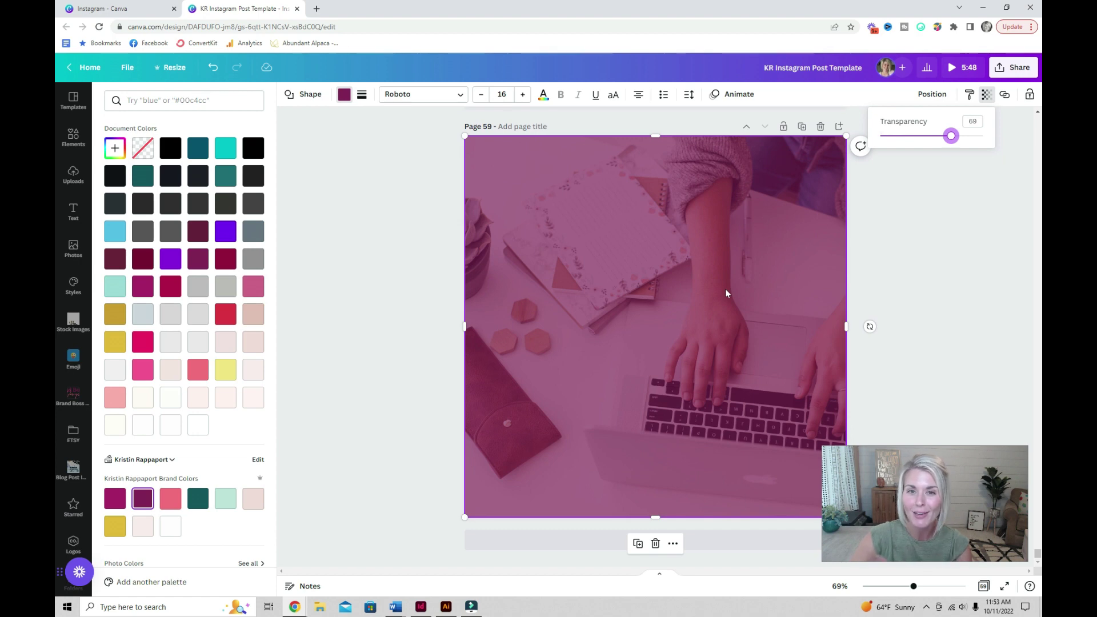
click(394, 333)
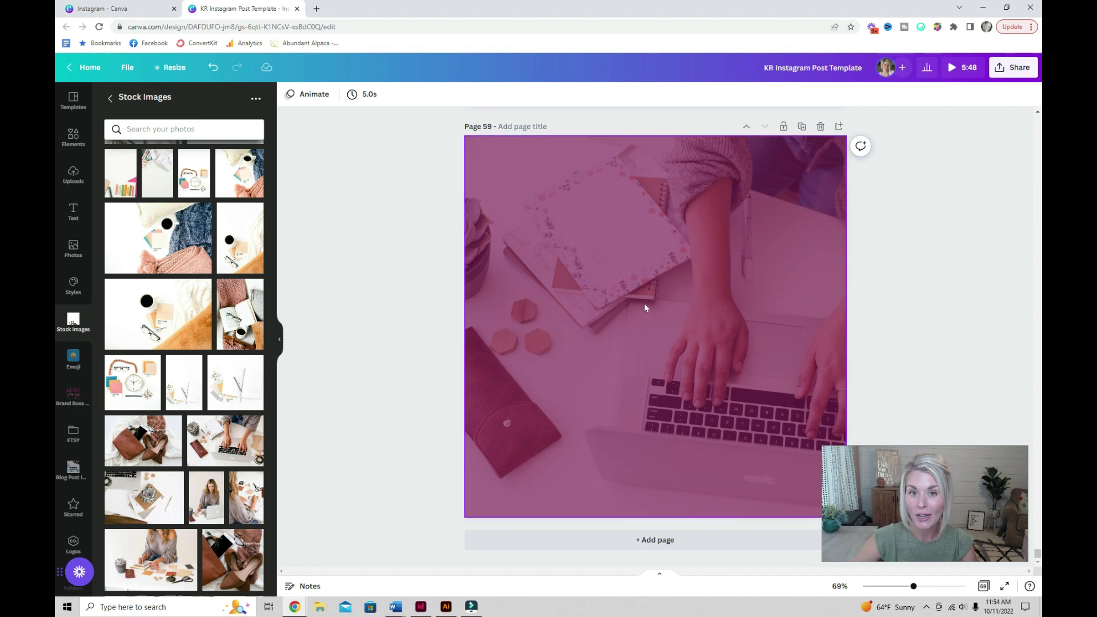
Add text boxes reading "Social", "Media" and "Post DesignTips" on top of the purple overlay
key(t)
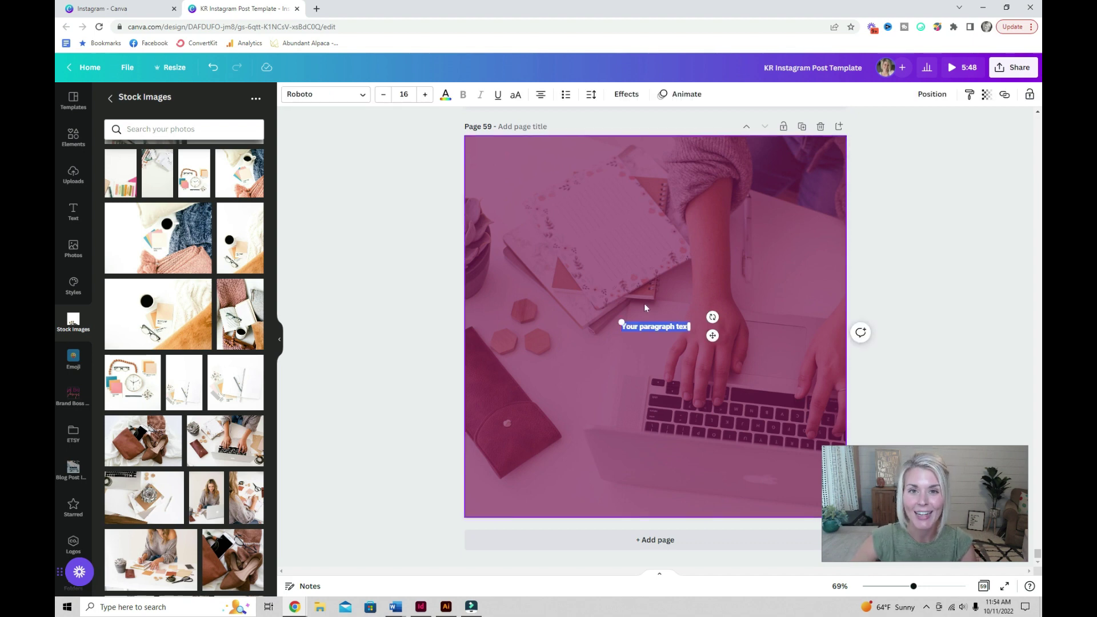
click(687, 303)
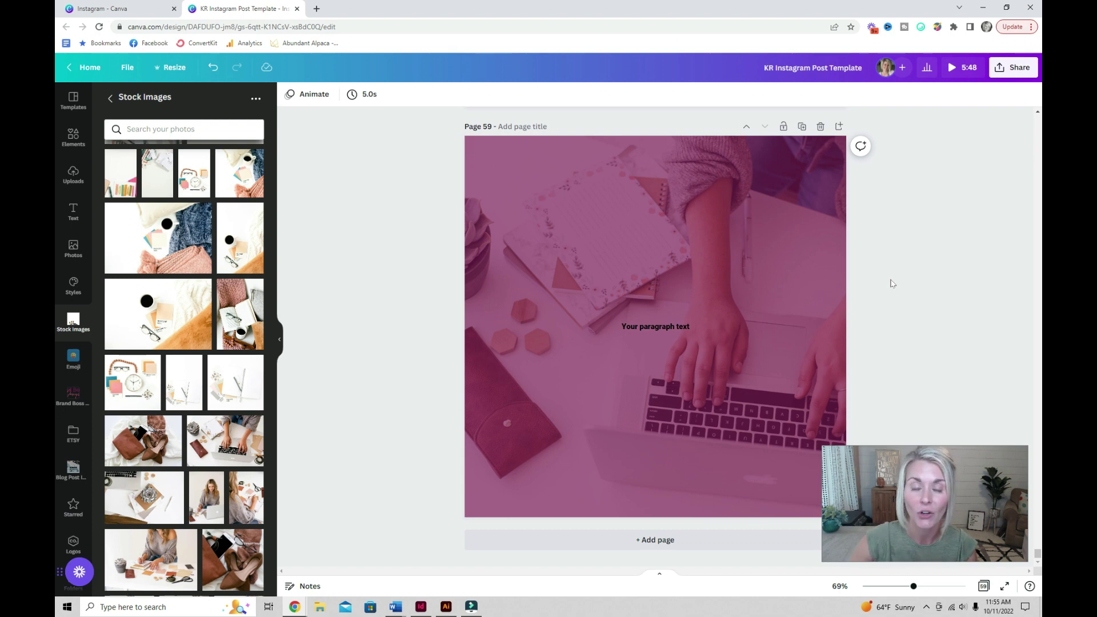
key(ctrl+z)
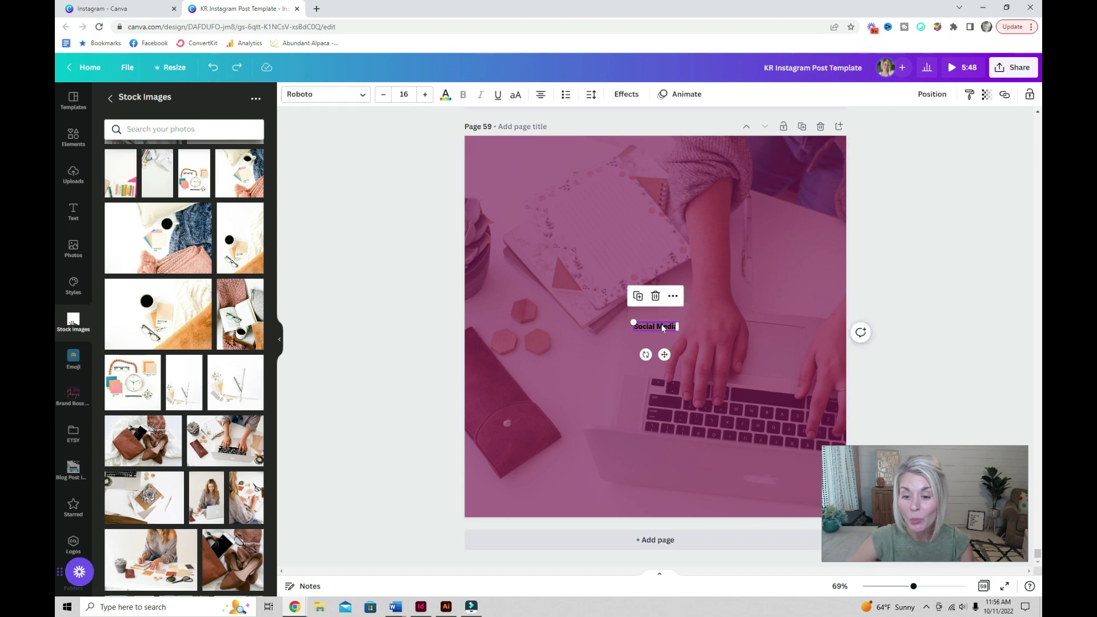
drag(662, 325, 661, 346)
double_click(660, 347)
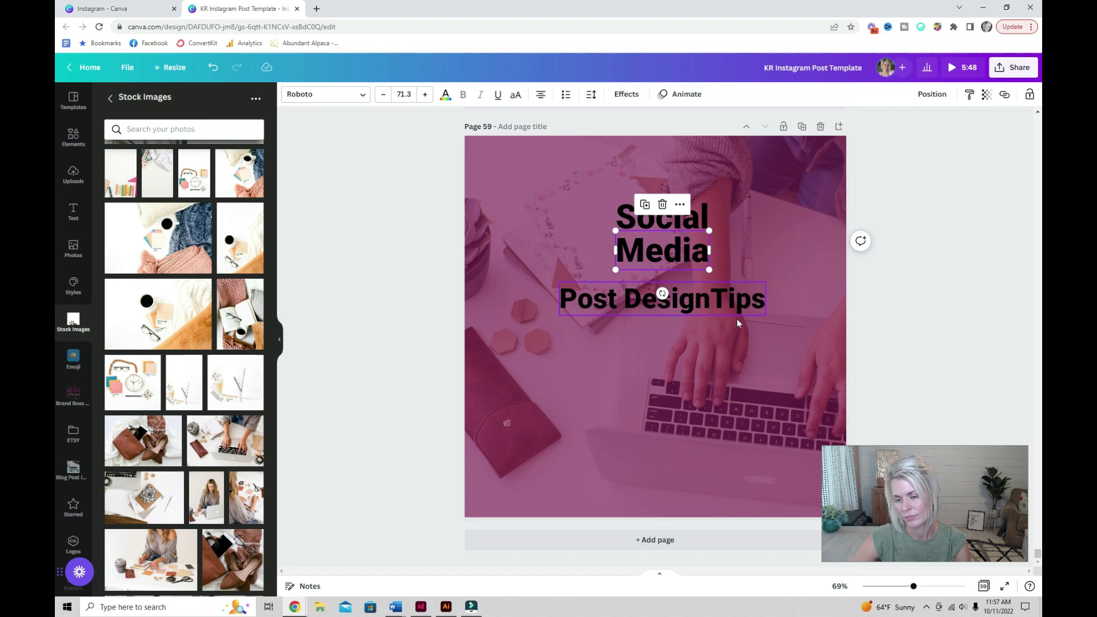
Edit the "Post DesignTips" text so that it reads "Design Tips"
click(737, 303)
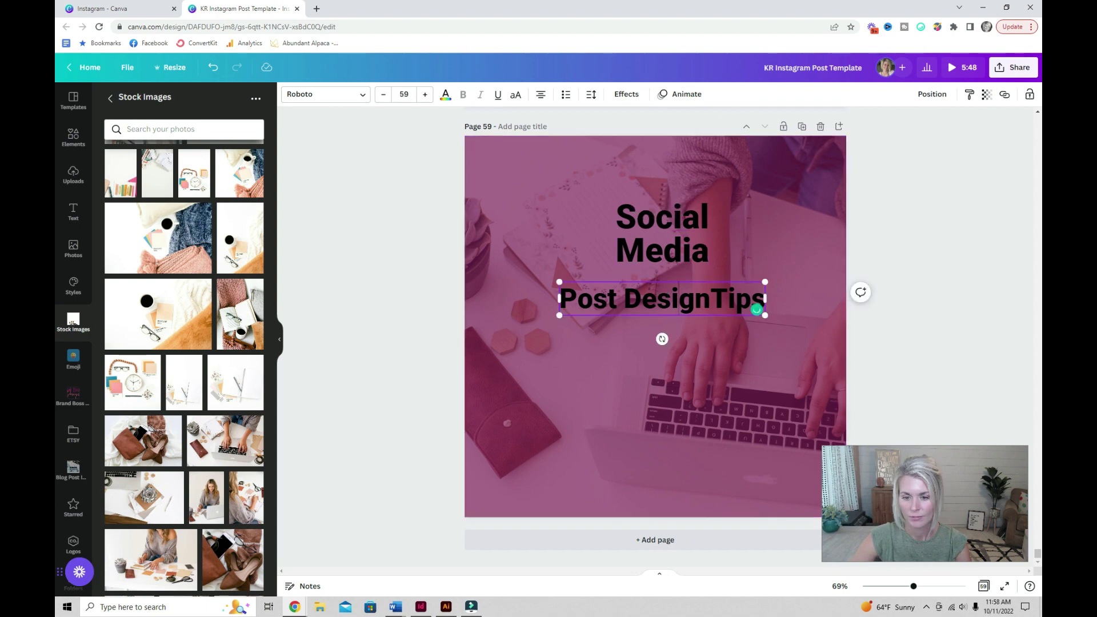
key(BackSpace)
key(BackSpace)
key(BackSpace)
key(BackSpace)
key(BackSpace)
key(Right)
key(Right)
key(Right)
key(Right)
key(Right)
key(Right)
click(942, 294)
Enlarge "Social" and "Media" to font size 149 and stack them above the "Design Tips" line
click(684, 254)
drag(616, 266, 514, 341)
drag(640, 303, 685, 297)
mouse_move(685, 289)
mouse_down()
mouse_move(651, 364)
mouse_move(685, 301)
mouse_up()
drag(647, 362, 651, 354)
Change the font of both "Social" and "Media" to the bold serif found by searching for "creative"
click(680, 246)
shift+click(668, 304)
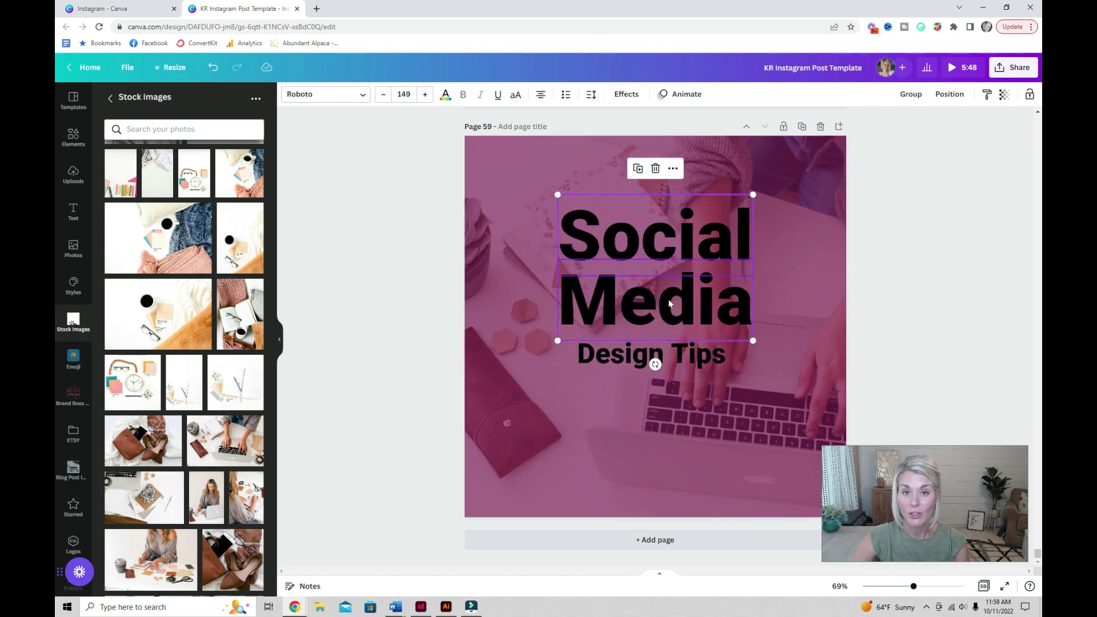
click(325, 94)
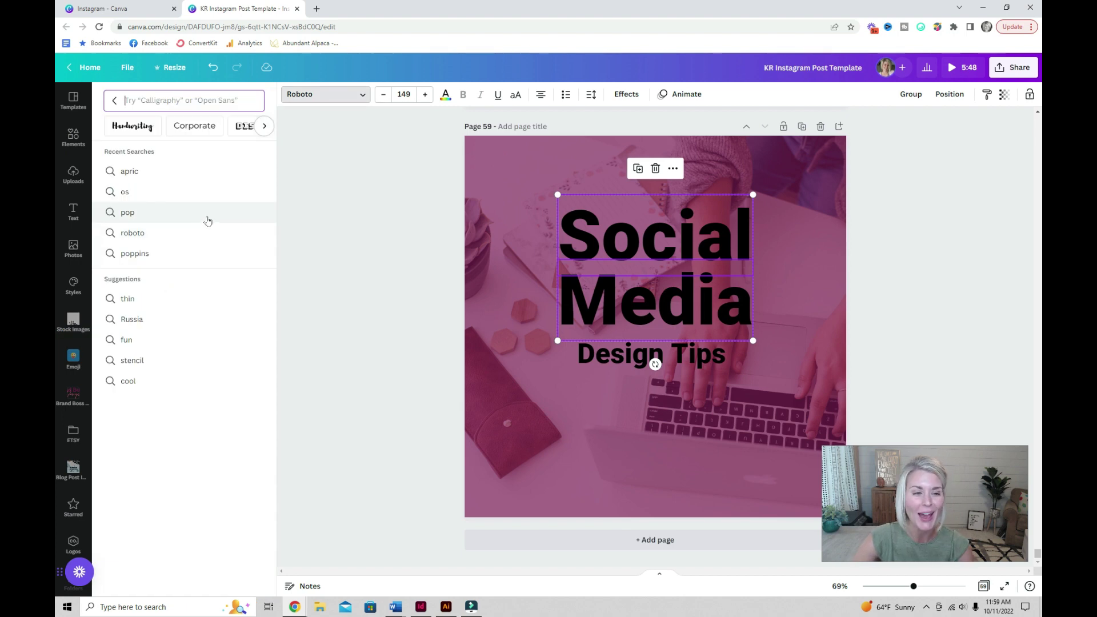
text(cr)
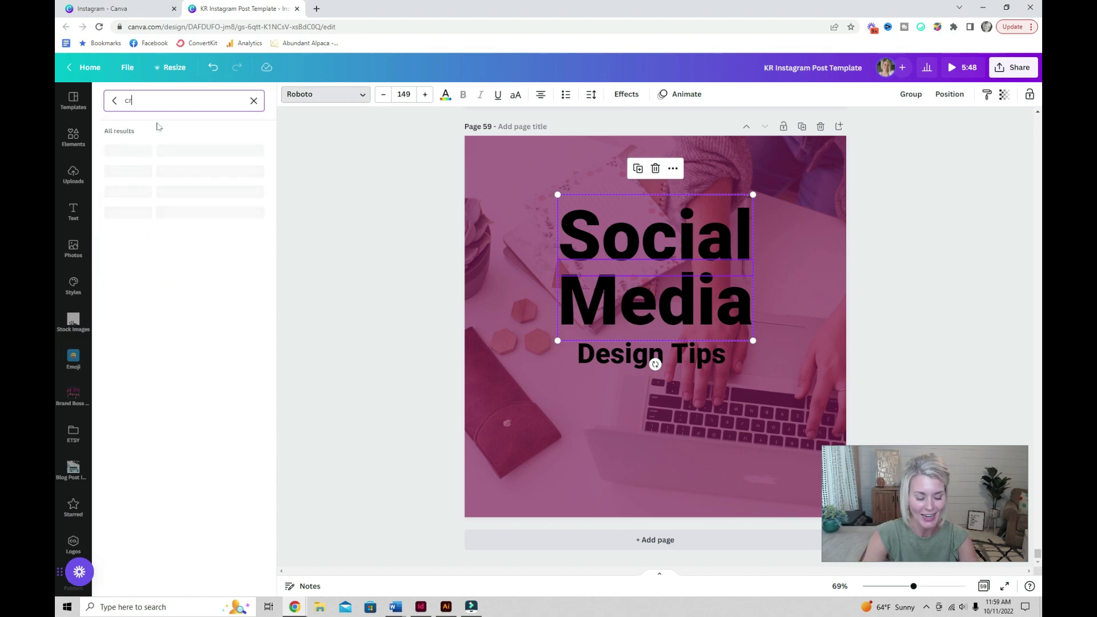
text(eative)
click(160, 170)
Set "Design Tips" in the handwritten script font found by searching for "oranges"
click(652, 354)
click(325, 94)
text(oran)
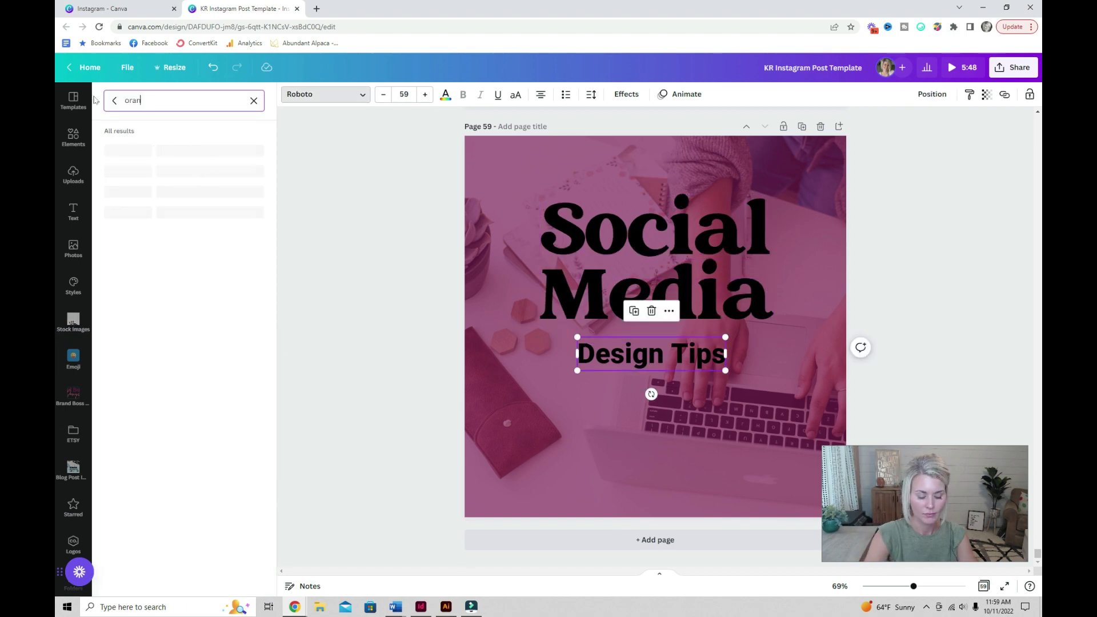
text(ges)
click(171, 171)
Enlarge "Design Tips" to font size 171, place it directly under "Media" and center the two lines on each other
drag(688, 372, 795, 426)
drag(766, 381, 712, 362)
shift+click(708, 291)
click(931, 93)
click(891, 210)
click(811, 274)
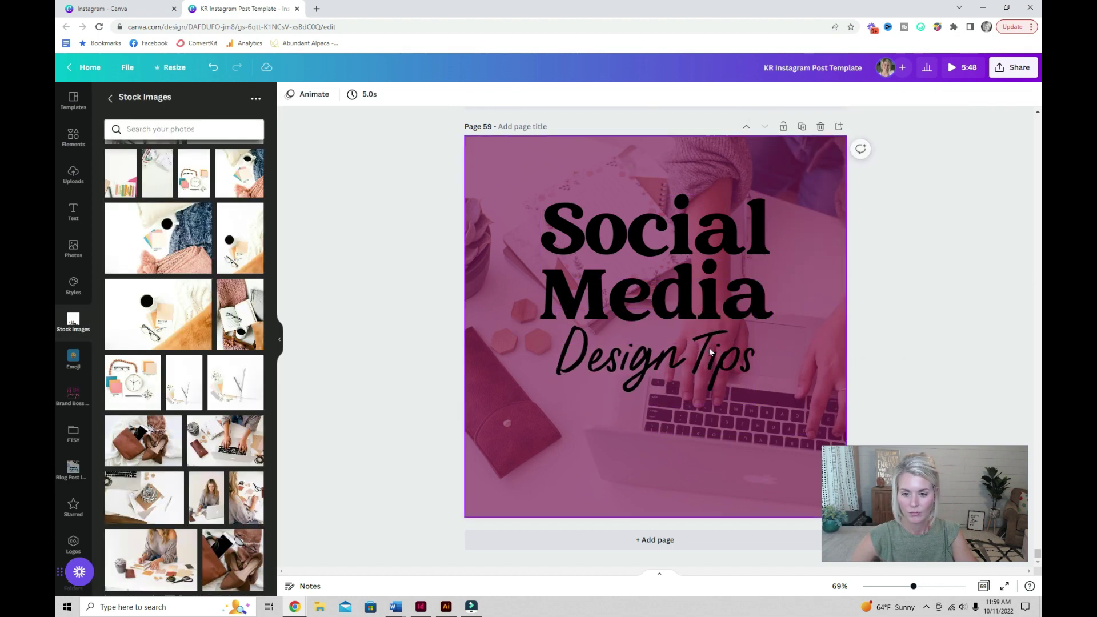
Add a circle above "Social" with "Design Tips" moved lower, and scale the circle, "Social" and "Media" down together to font size 114
key(c)
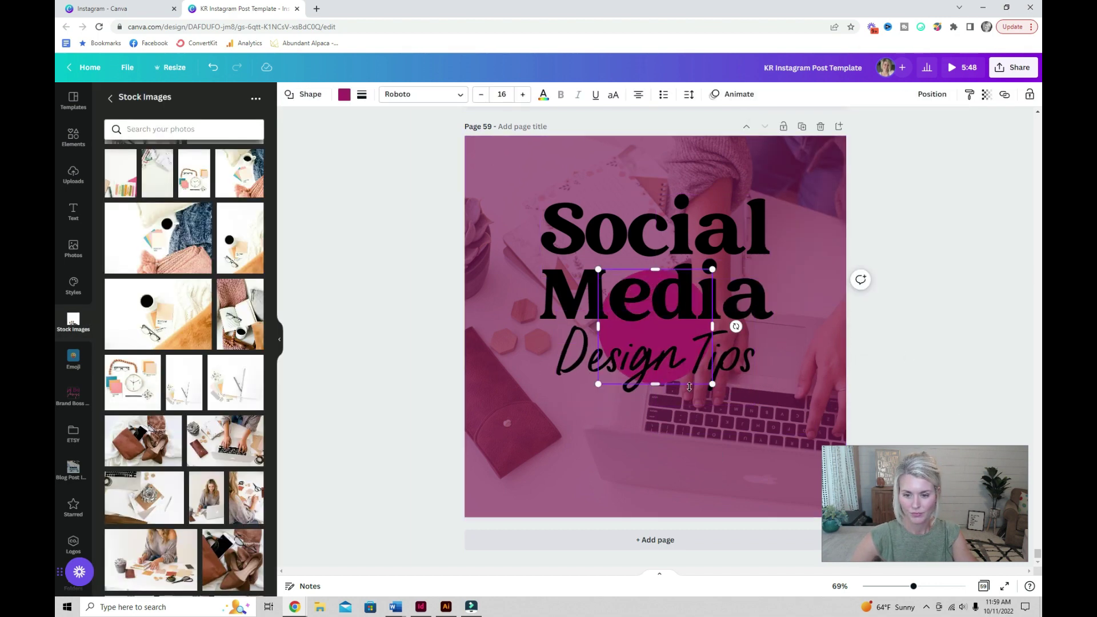
drag(686, 379, 687, 230)
key(ctrl+z)
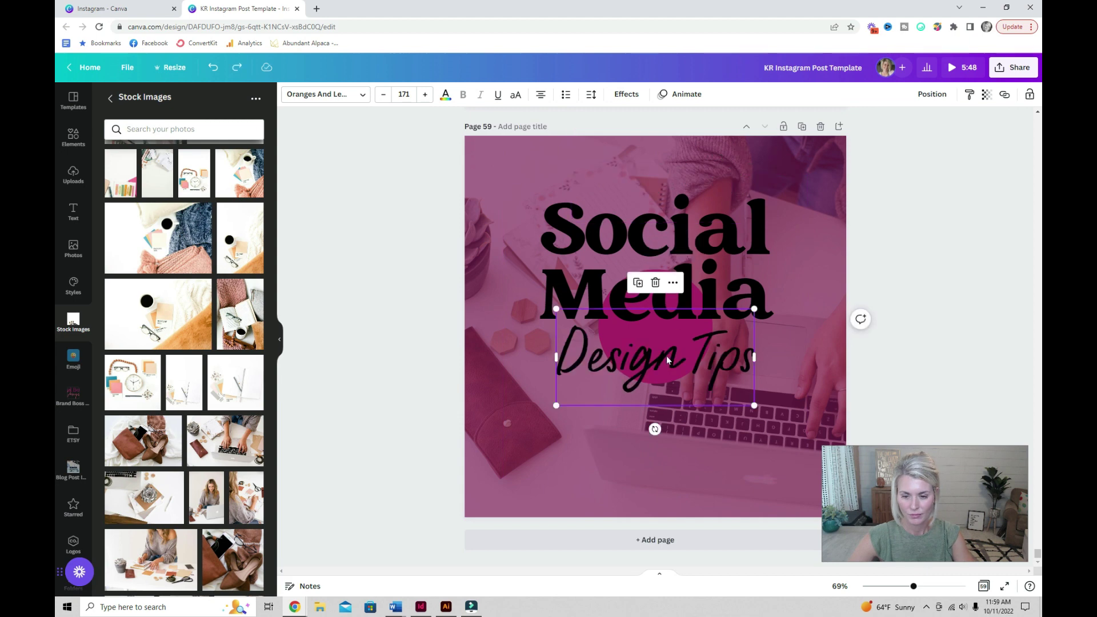
click(654, 326)
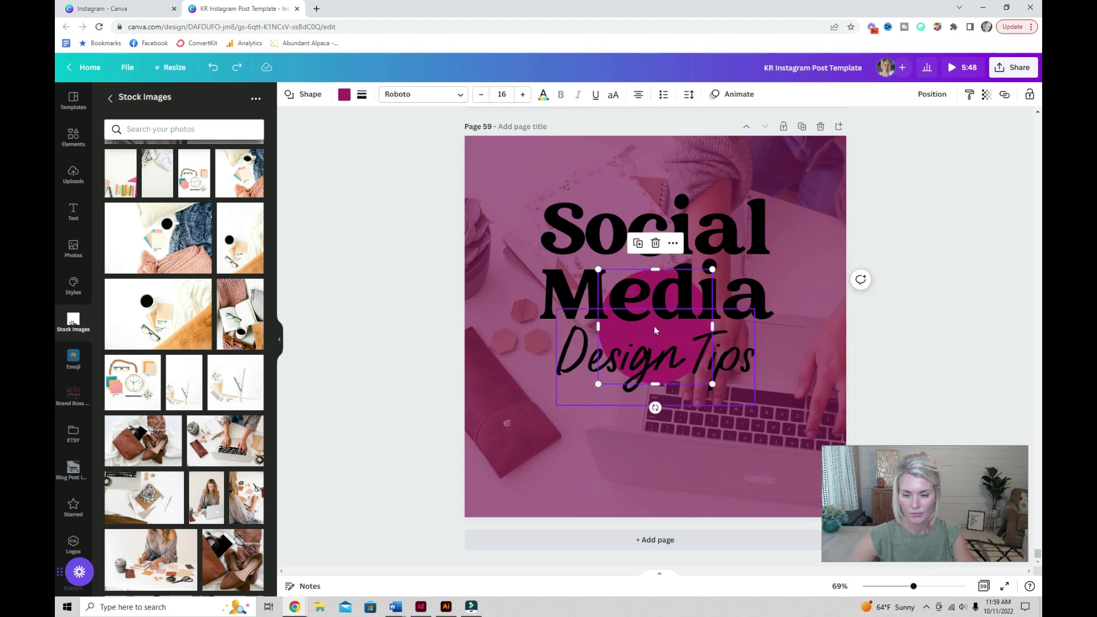
drag(654, 326, 627, 400)
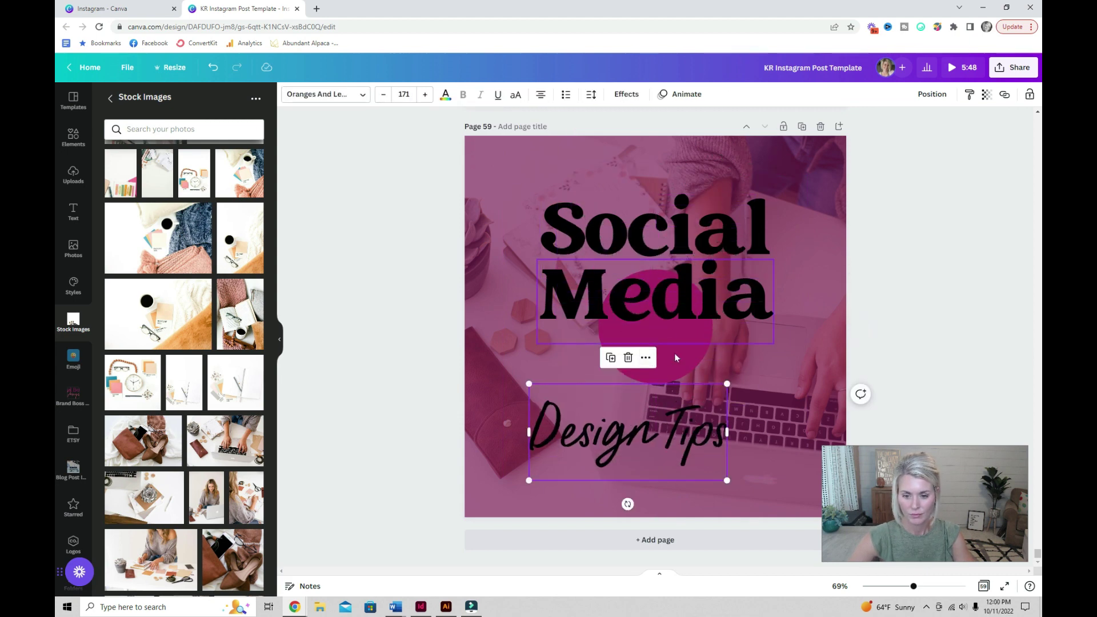
click(674, 337)
drag(683, 369, 651, 191)
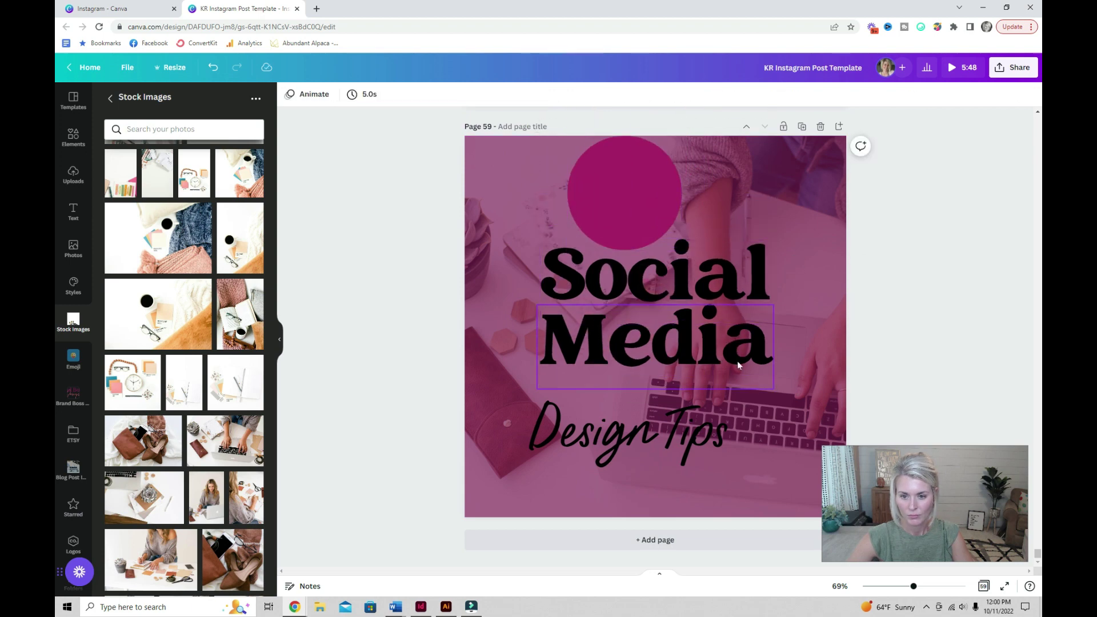
drag(874, 365, 571, 171)
drag(774, 136, 717, 177)
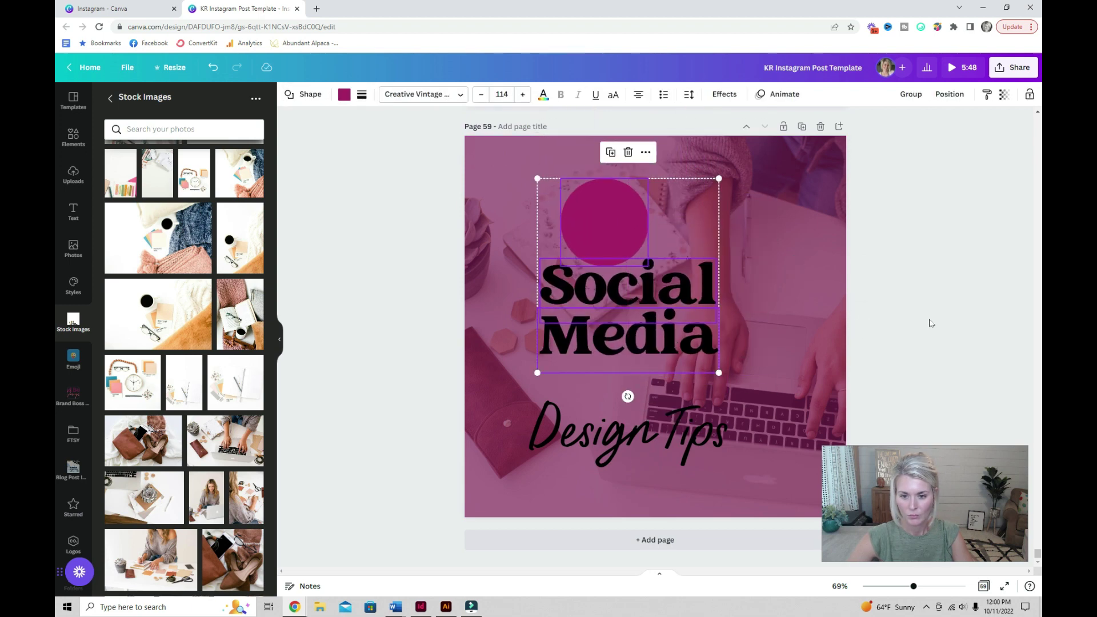
Make "Social" read "Social Media" on one line at font size 84.7, center the circle above it and delete the separate "Media" text
double_click(628, 286)
drag(717, 289, 853, 305)
text(Media)
drag(697, 280, 650, 276)
drag(612, 218, 657, 196)
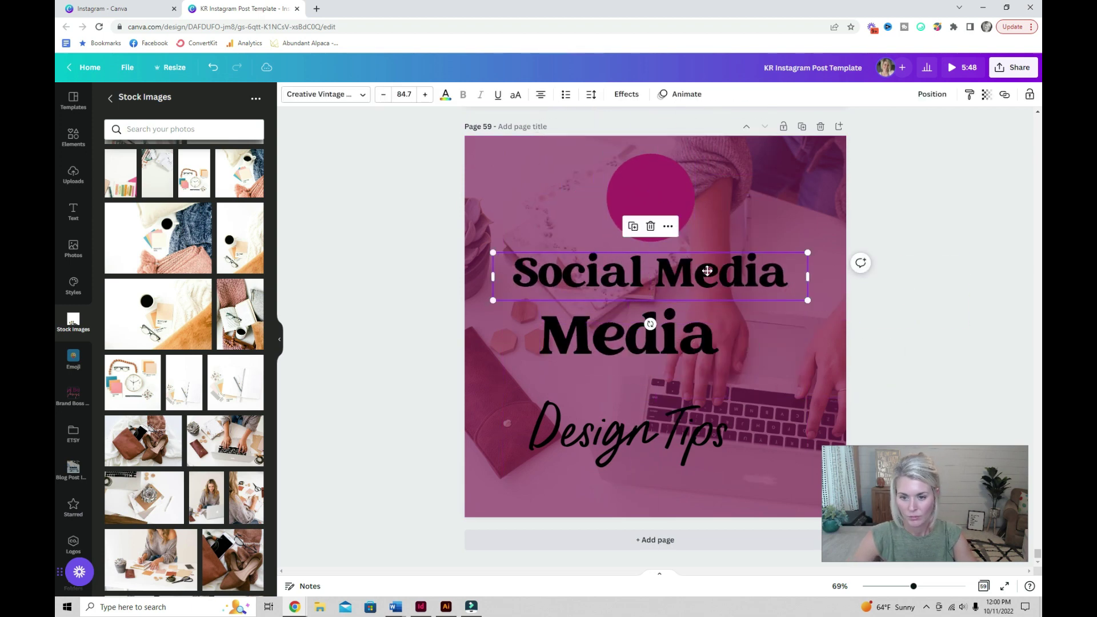
click(628, 337)
key(Delete)
Move "Design Tips" directly under "Social Media", enlarge it to font size 193, and center both lines below the circle
drag(628, 434, 643, 328)
drag(742, 371, 770, 386)
drag(908, 171, 571, 365)
drag(655, 272, 654, 286)
click(929, 223)
drag(650, 217, 650, 210)
click(654, 287)
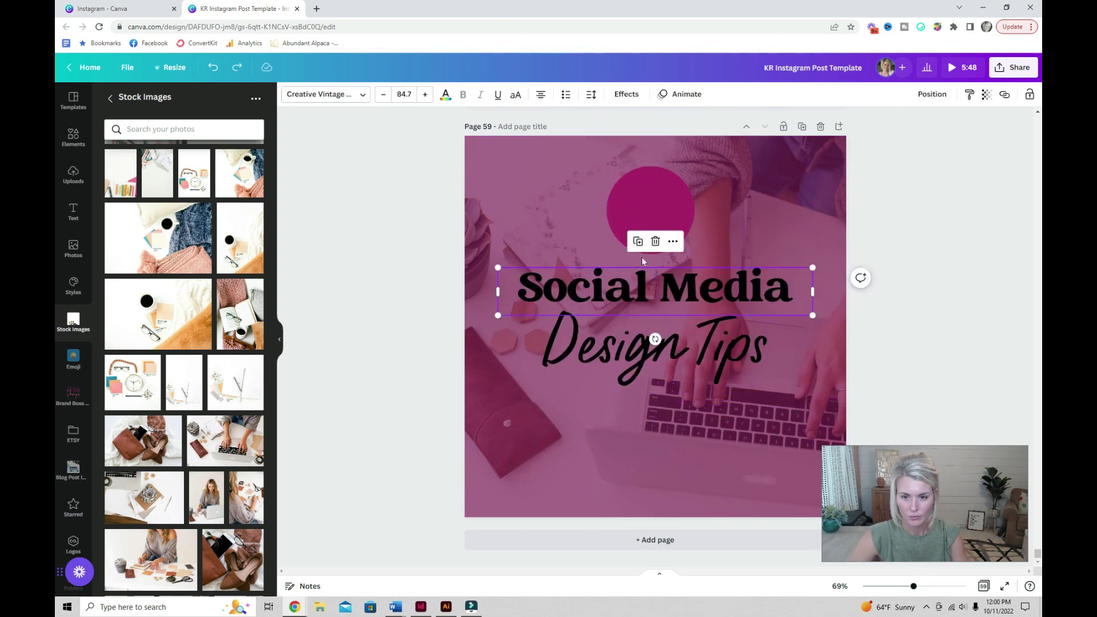
Duplicate the "Social Media" text, change the copy to "10" and place it inside the circle at font size 116
click(639, 242)
drag(774, 307, 554, 416)
triple_click(686, 416)
text(10)
drag(530, 417, 688, 248)
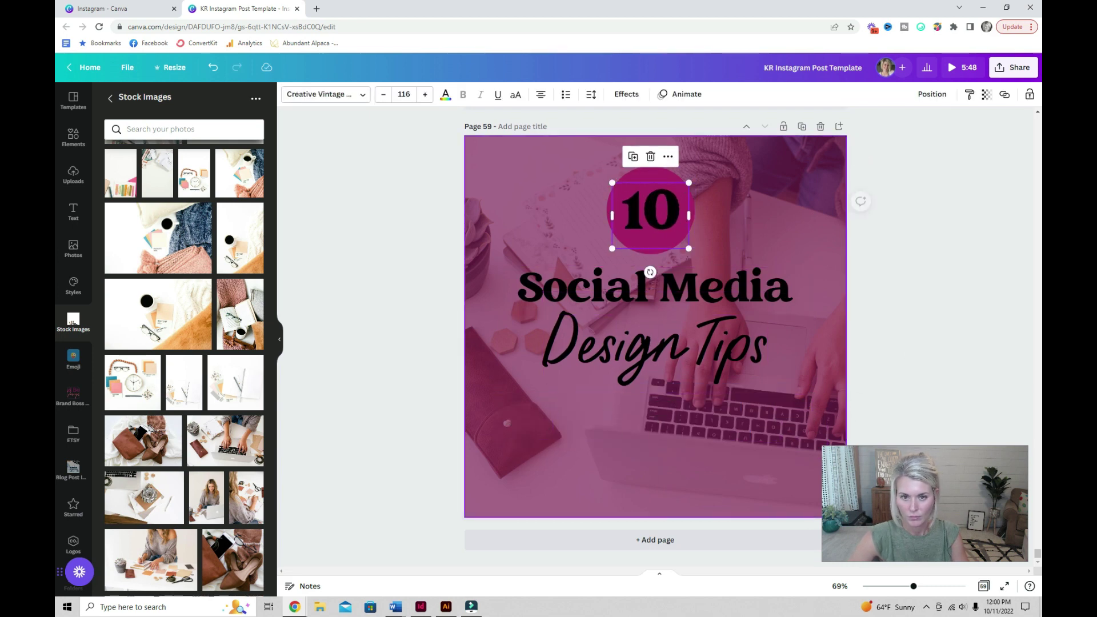
Color the "10" white and give it the Lift text effect at intensity 50
click(445, 94)
click(171, 424)
click(625, 94)
click(236, 172)
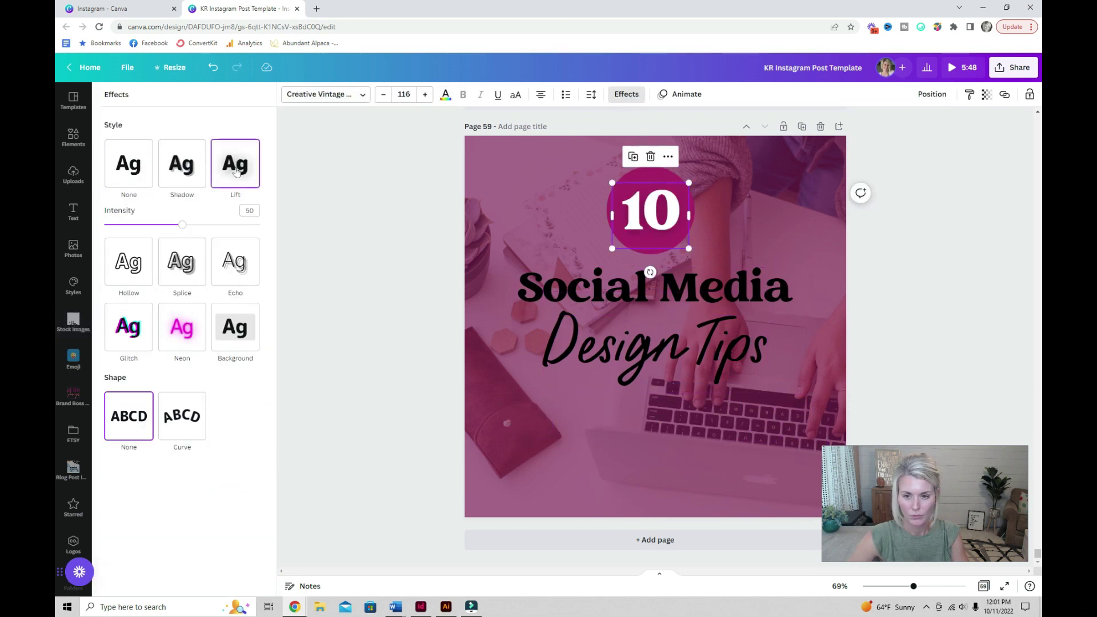
click(197, 171)
click(233, 168)
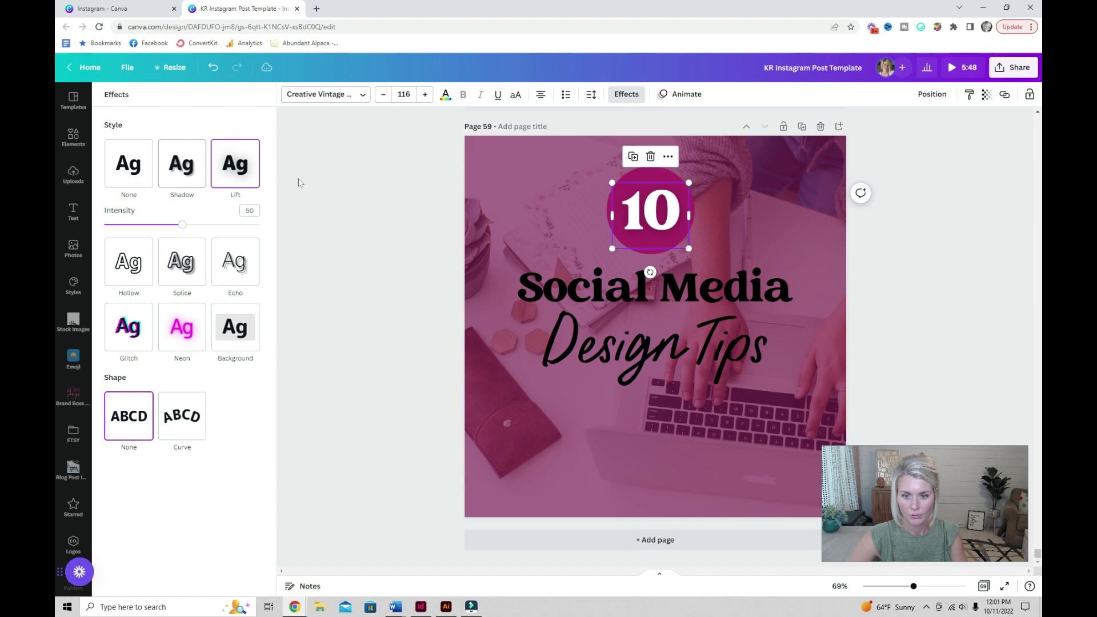
click(967, 274)
Change the color of both "Social Media" and "Design Tips" to white
click(703, 343)
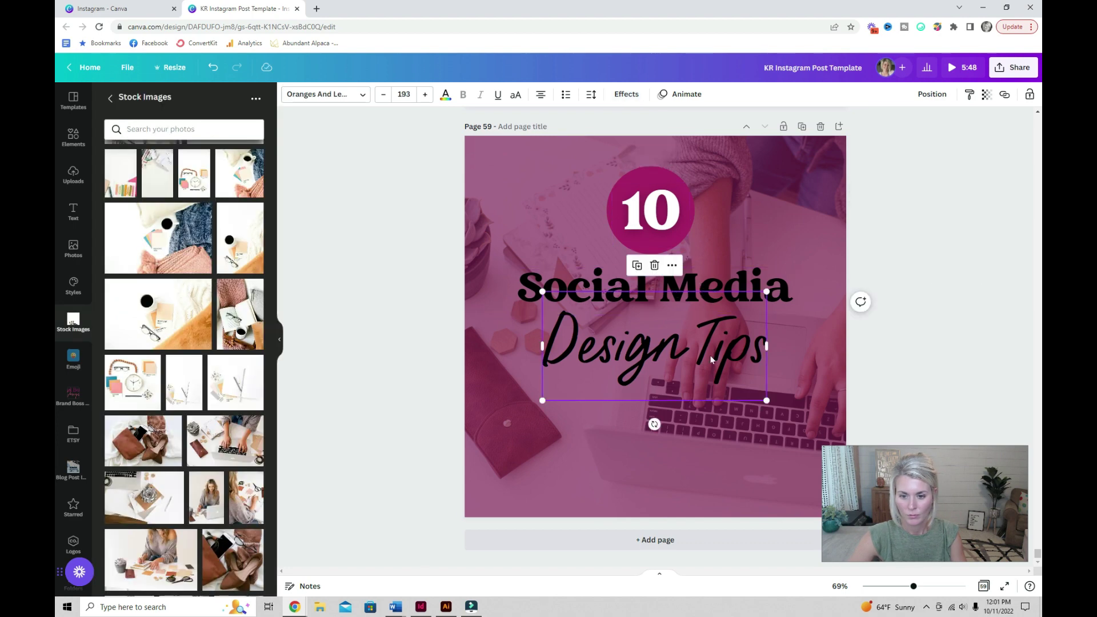
drag(446, 228, 569, 326)
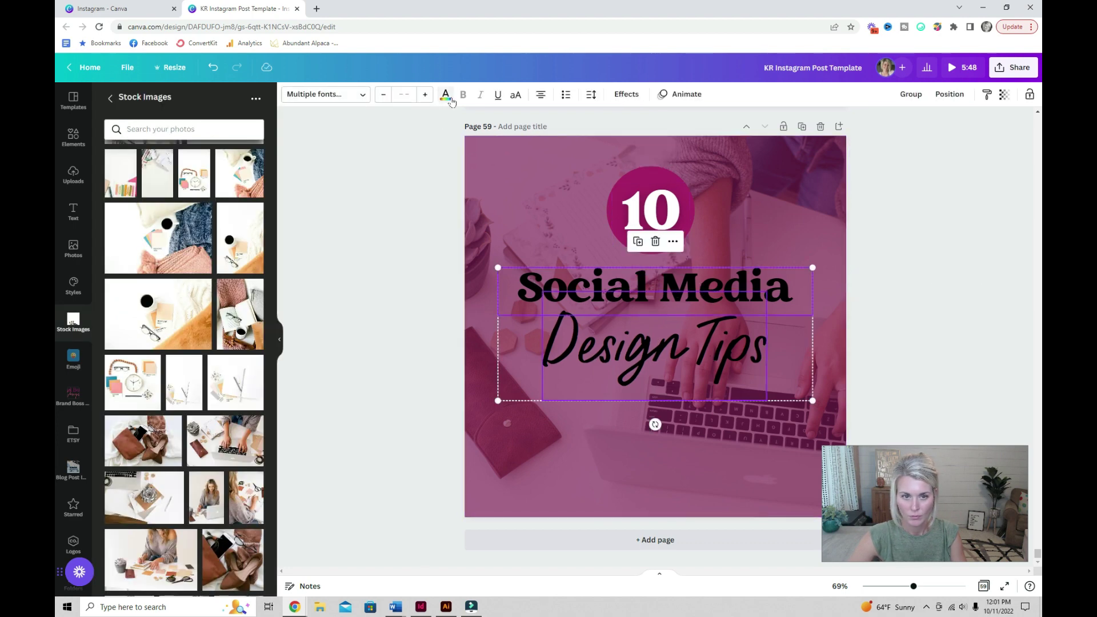
click(445, 95)
click(170, 425)
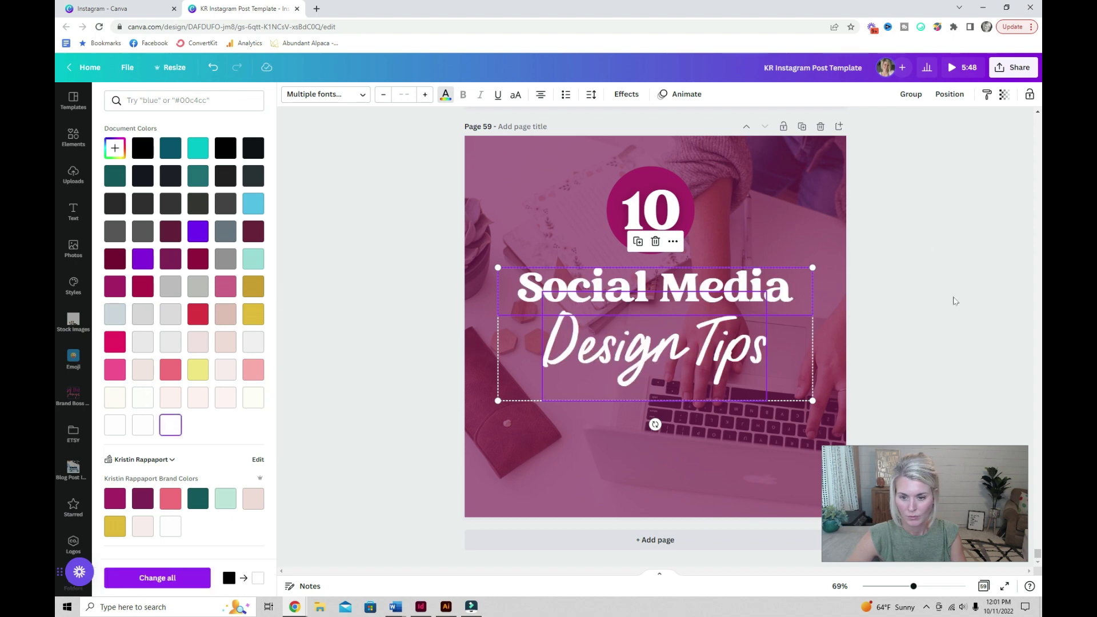
click(954, 298)
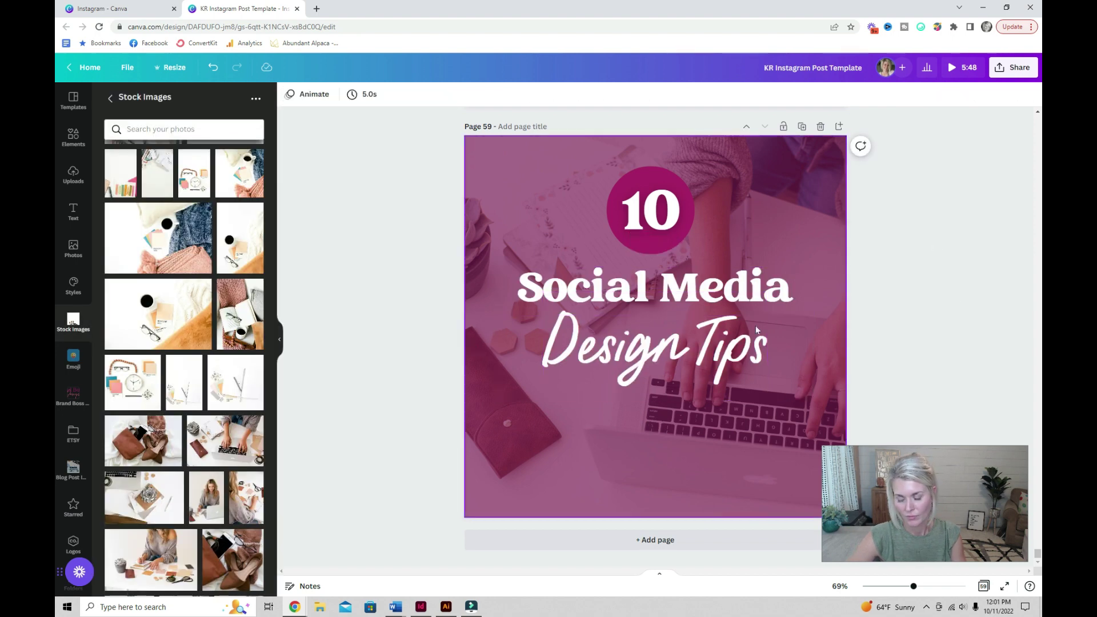
Move the "Social Media" and "Design Tips" lines up closer to the circle and tighten the gap between them
click(734, 326)
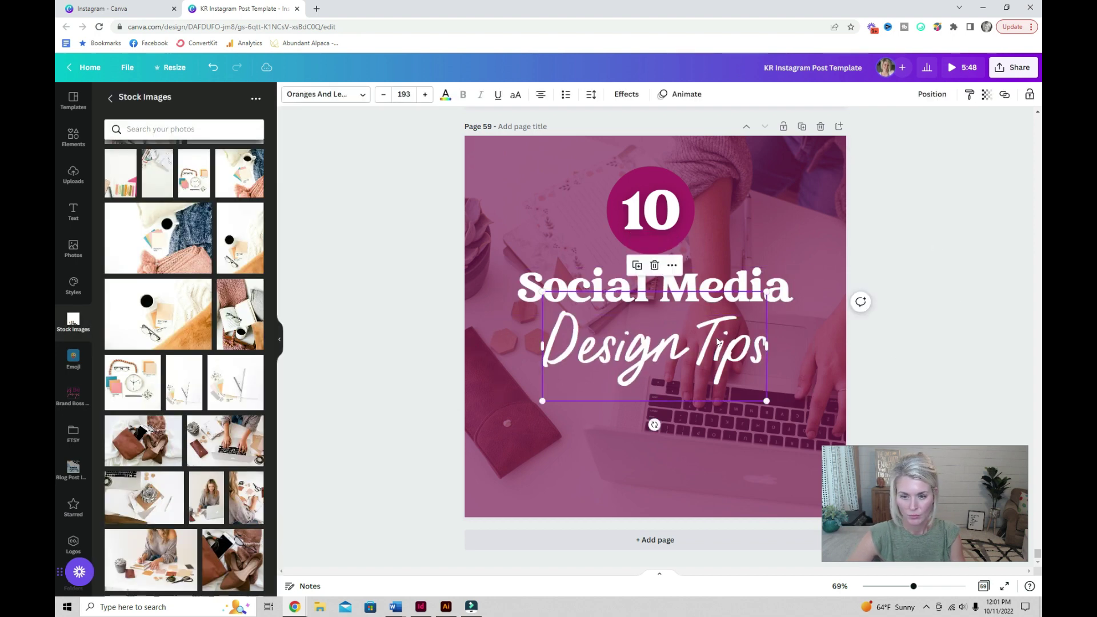
drag(731, 324, 732, 306)
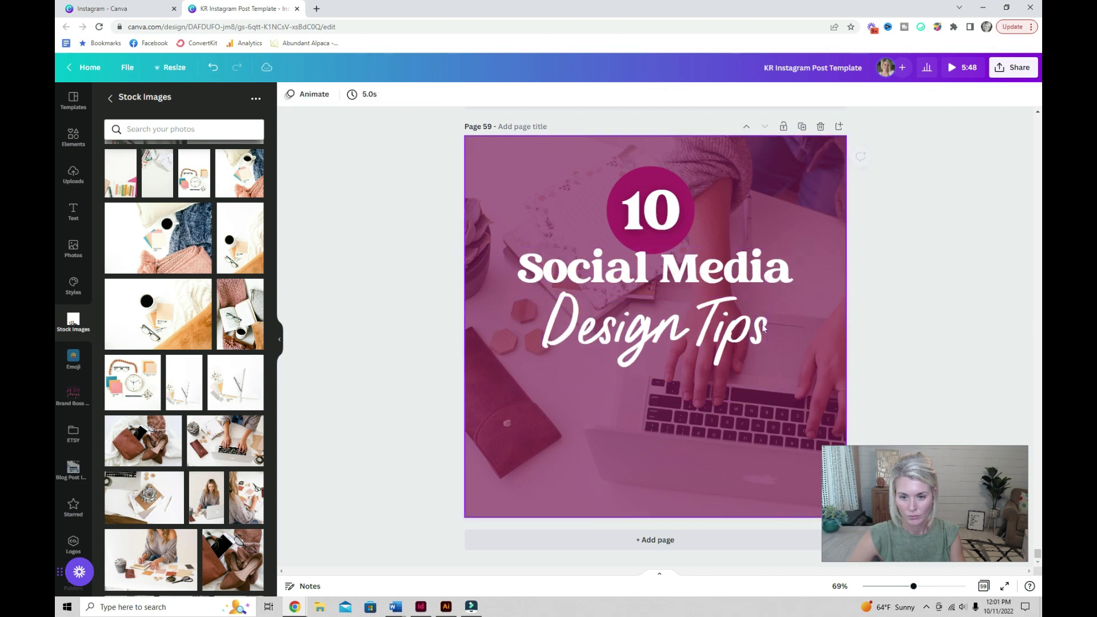
click(736, 329)
click(928, 350)
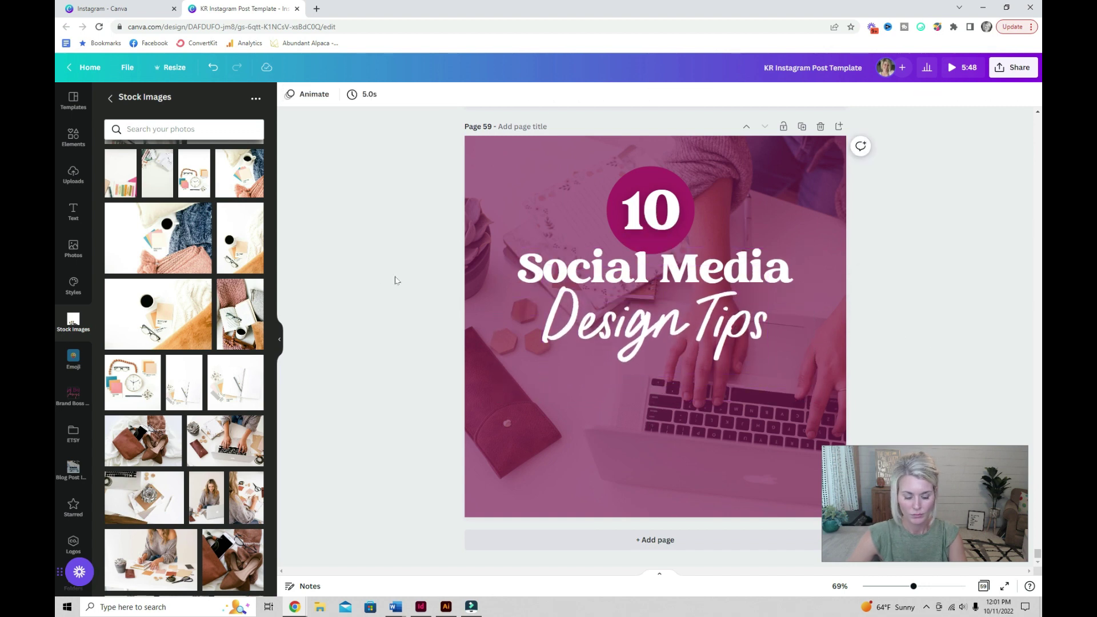
Add a short vertical line centered below "Design Tips"
key(l)
drag(716, 326, 648, 378)
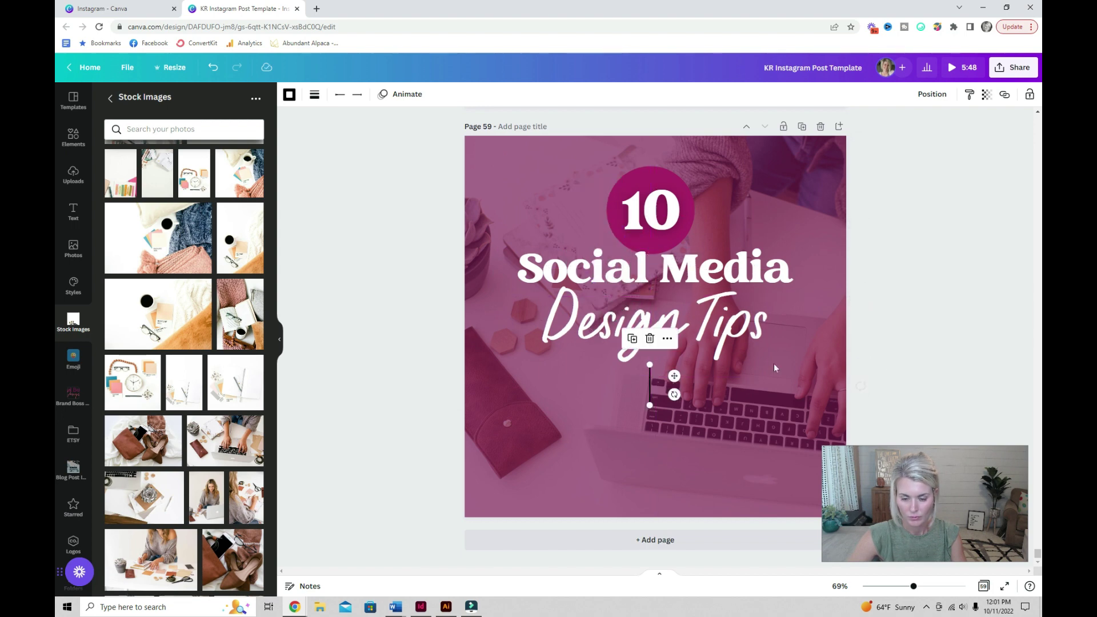
click(919, 364)
Add the text "For Better Graphics" in uppercase Oswald at font size 46.5 and place it below the vertical line
text(tFor Better Graphics)
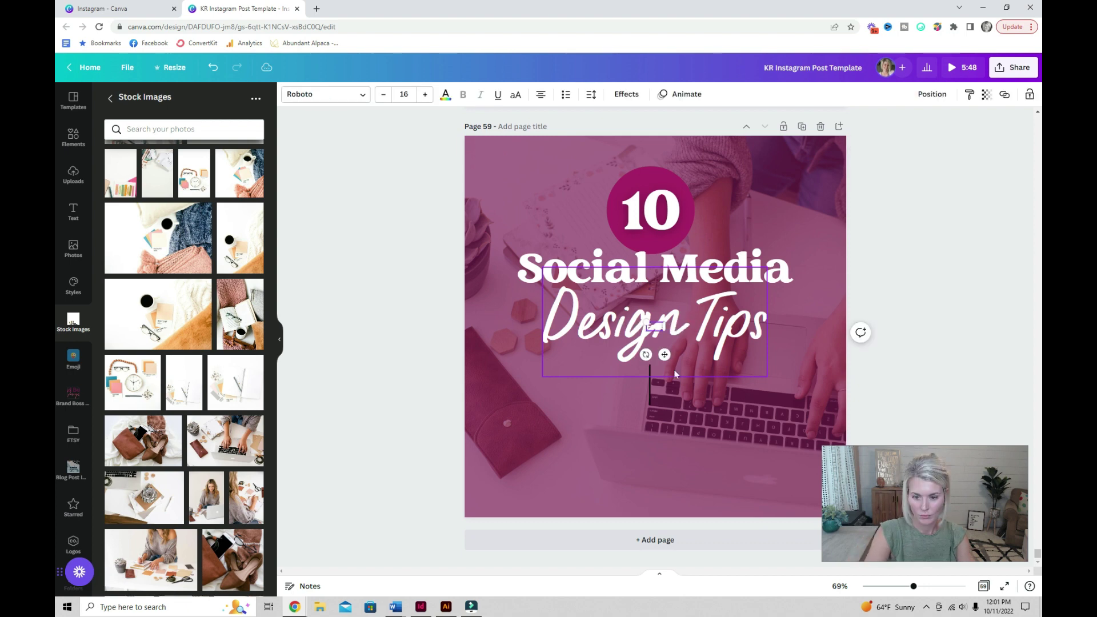
key(ctrl+a)
click(324, 94)
drag(182, 101, 98, 77)
text(os)
click(172, 149)
click(515, 95)
drag(682, 331, 809, 347)
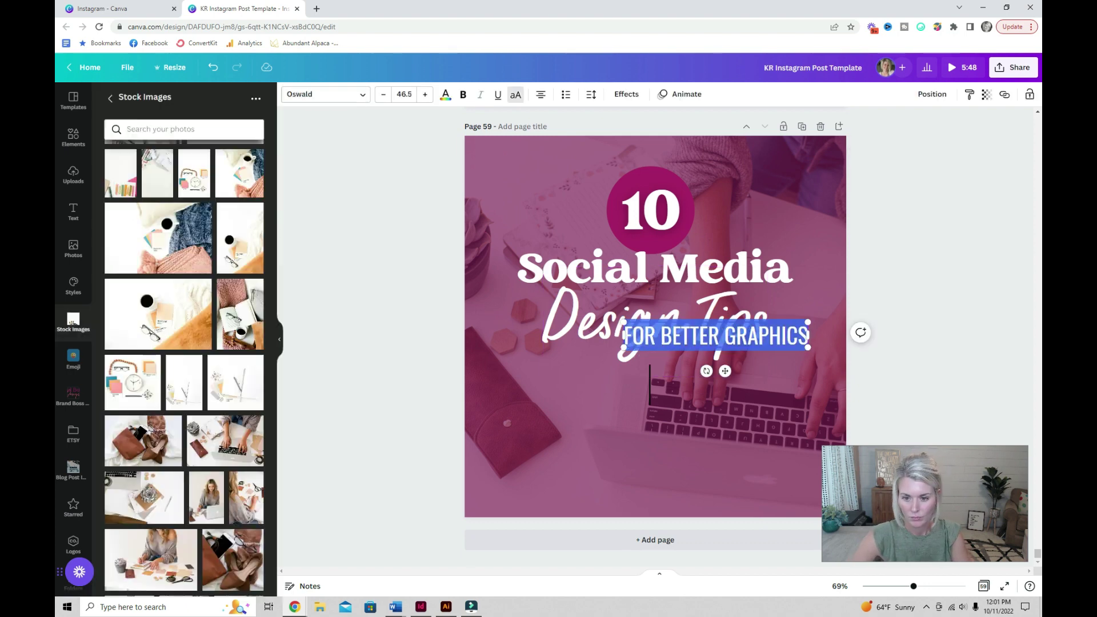
drag(725, 372, 663, 483)
Change the short vertical line's color to white
click(649, 384)
click(291, 94)
click(171, 426)
Add a rectangle sized as a banner behind "FOR BETTER GRAPHICS" and tilt the banner and text slightly upward to the right
click(654, 448)
key(r)
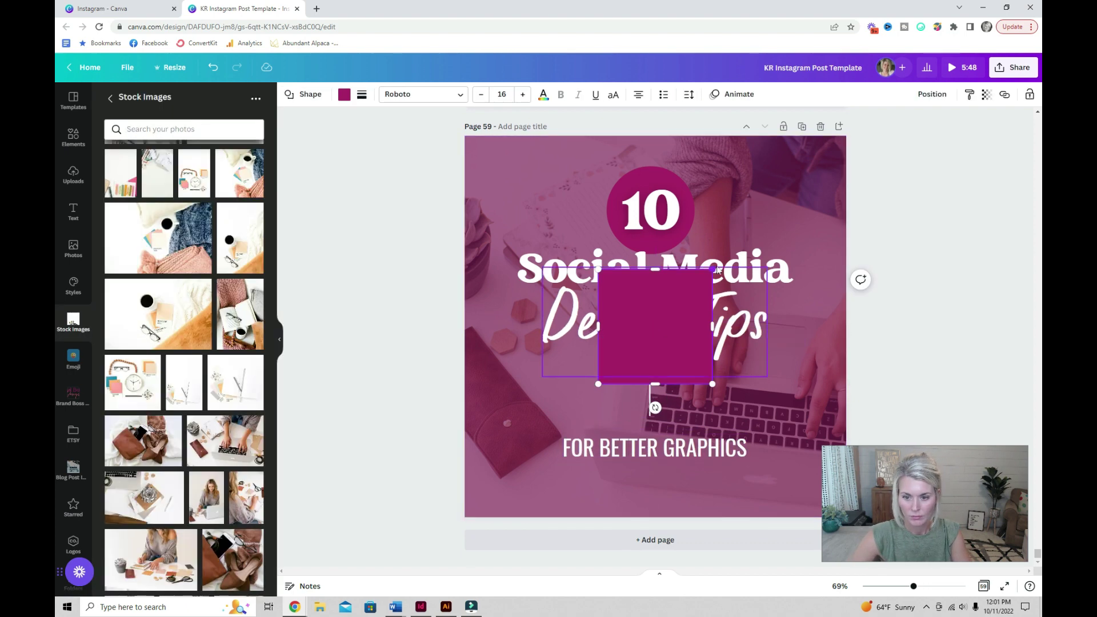
drag(715, 269, 749, 460)
drag(648, 486, 651, 492)
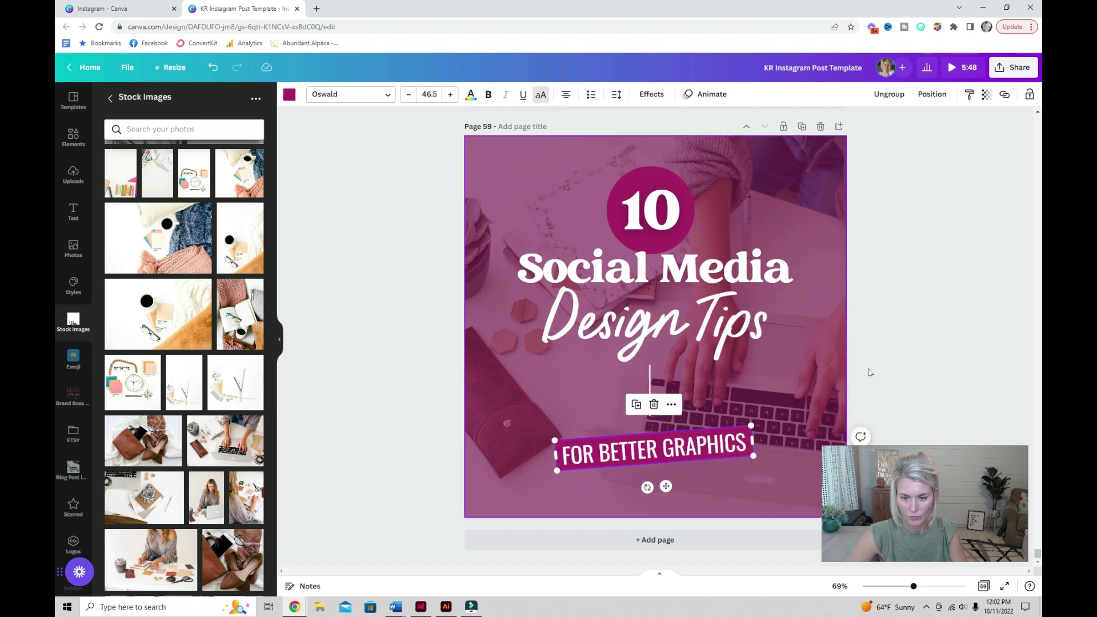
Ungroup the tilted banner and text, and fill the banner with the mustard yellow brand color
key(ctrl+shift+g)
click(930, 360)
click(692, 450)
click(559, 457)
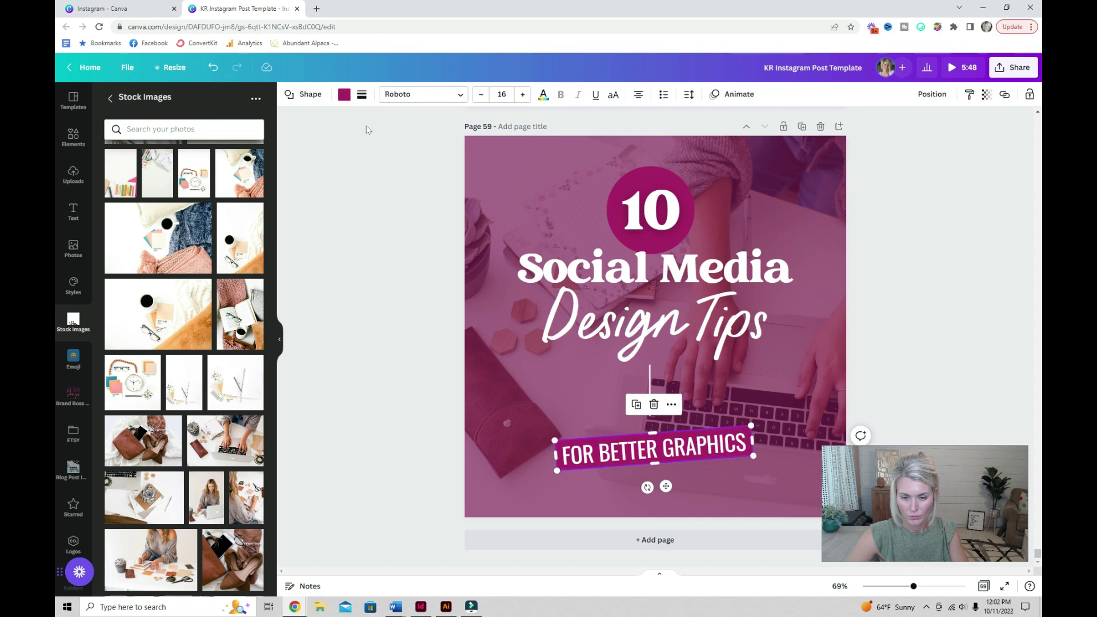
click(343, 96)
click(117, 524)
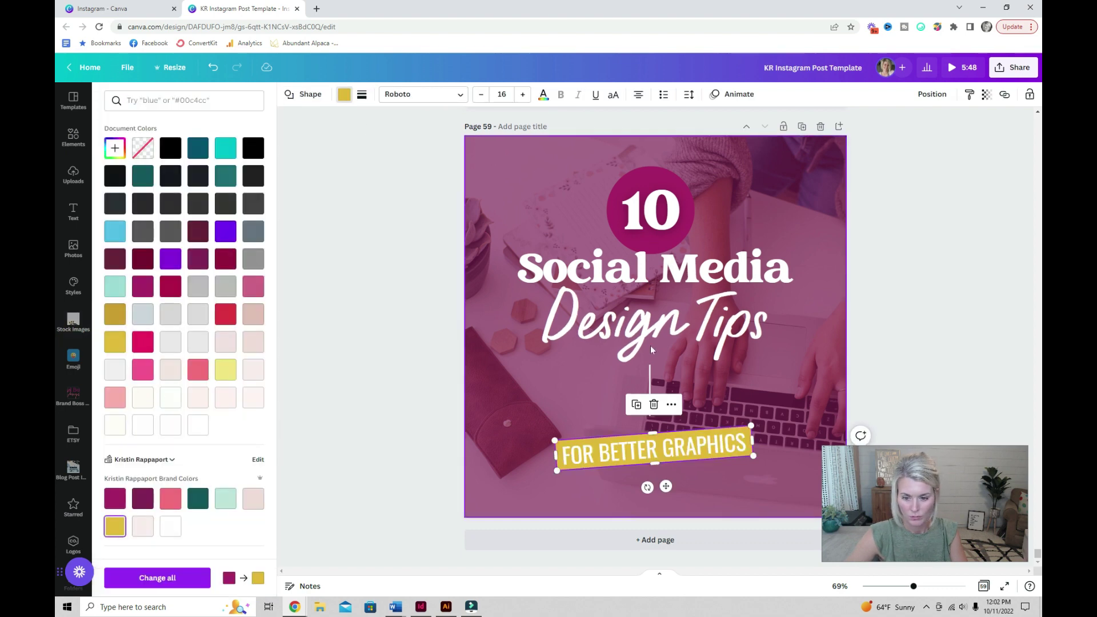
Enlarge the yellow banner slightly and make its text read "FOR BETTER GRAPHICS!", centered on the banner
drag(755, 457, 767, 461)
click(740, 448)
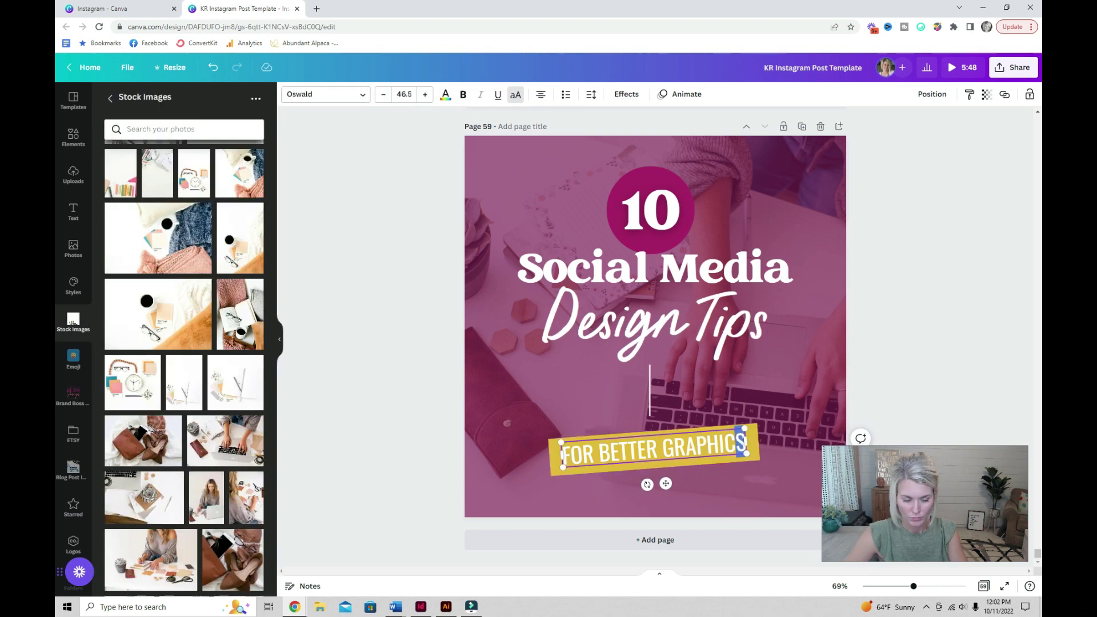
text(!)
drag(747, 455, 756, 455)
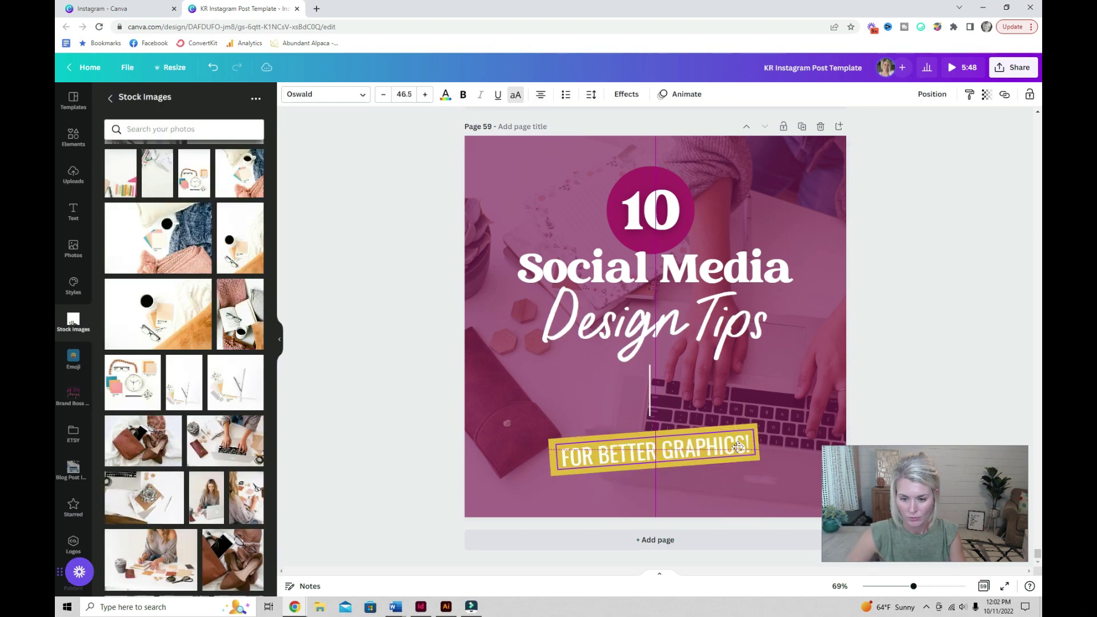
click(626, 94)
click(855, 277)
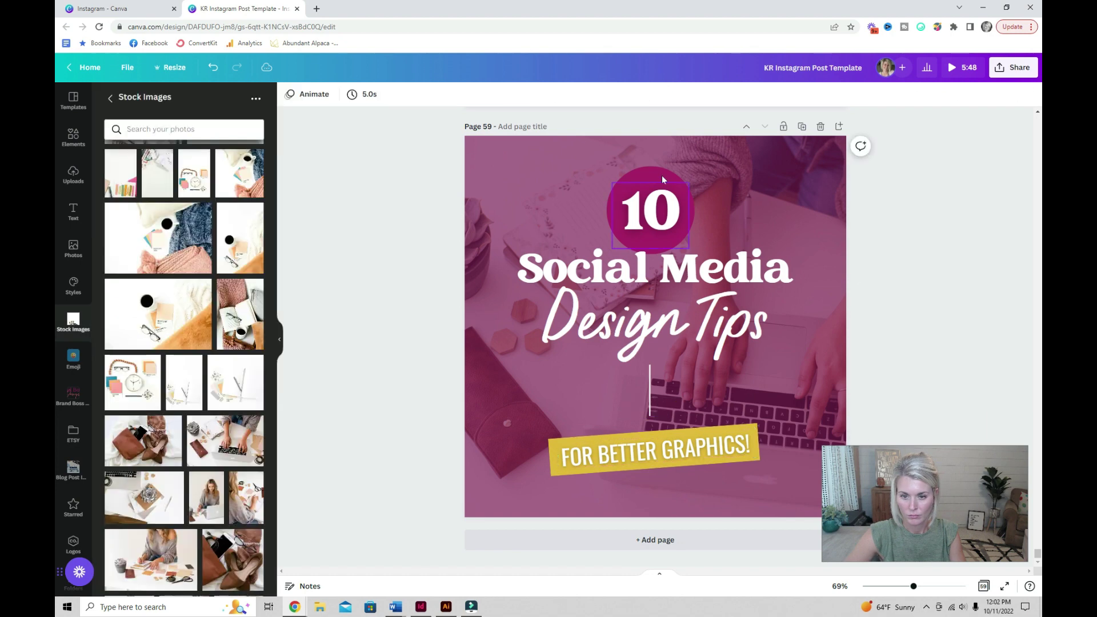
Fill the circle behind the "10" with the coral pink brand color
click(650, 183)
click(780, 160)
click(655, 170)
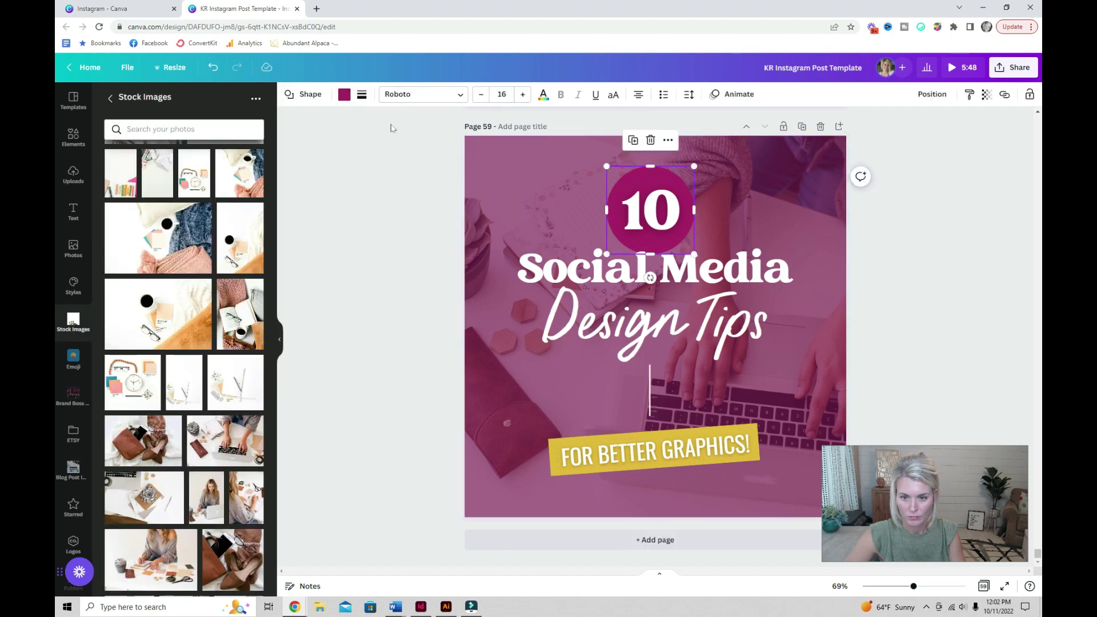
click(344, 94)
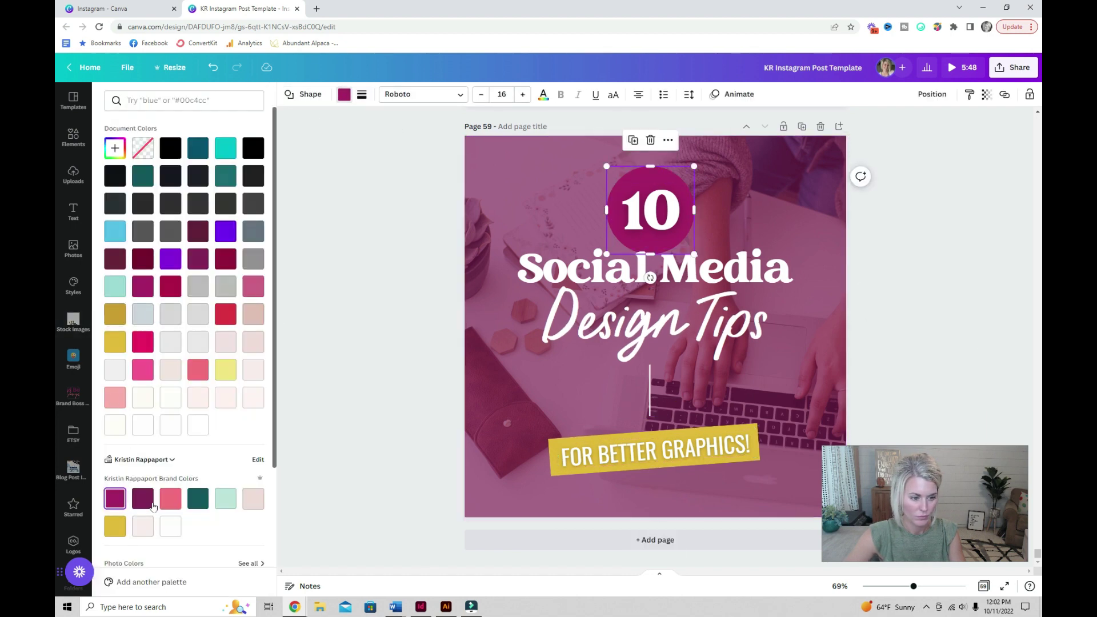
click(169, 498)
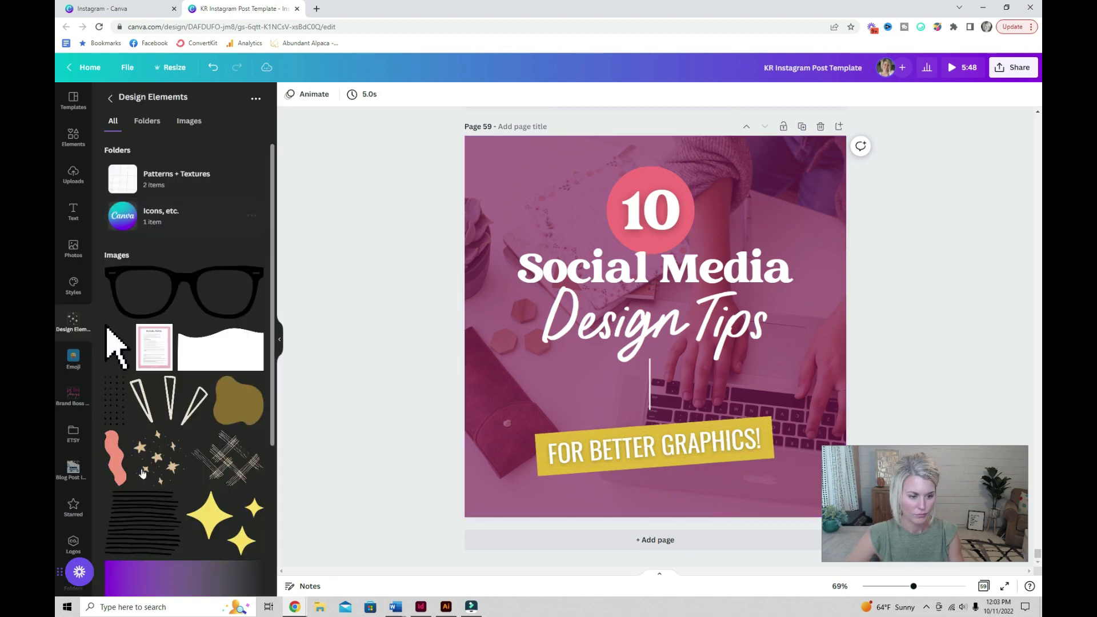
Add the crosshatch line graphic to the post's top-left corner and recolor it with the pale pink brand color
scroll(143, 473, down, 2)
click(231, 357)
drag(647, 276, 451, 136)
click(288, 95)
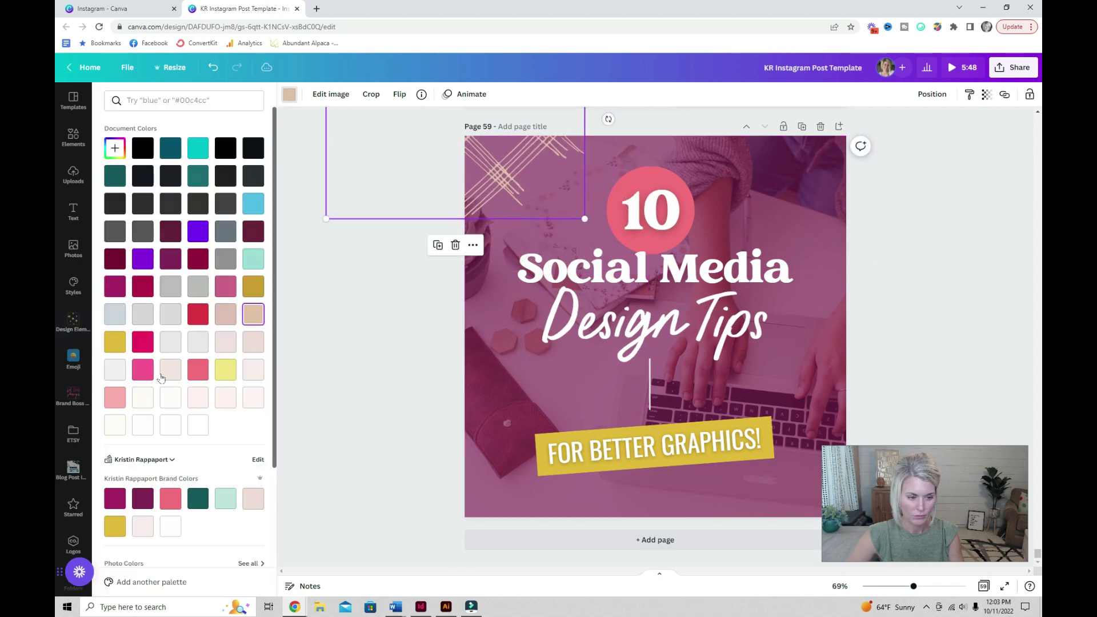
click(143, 525)
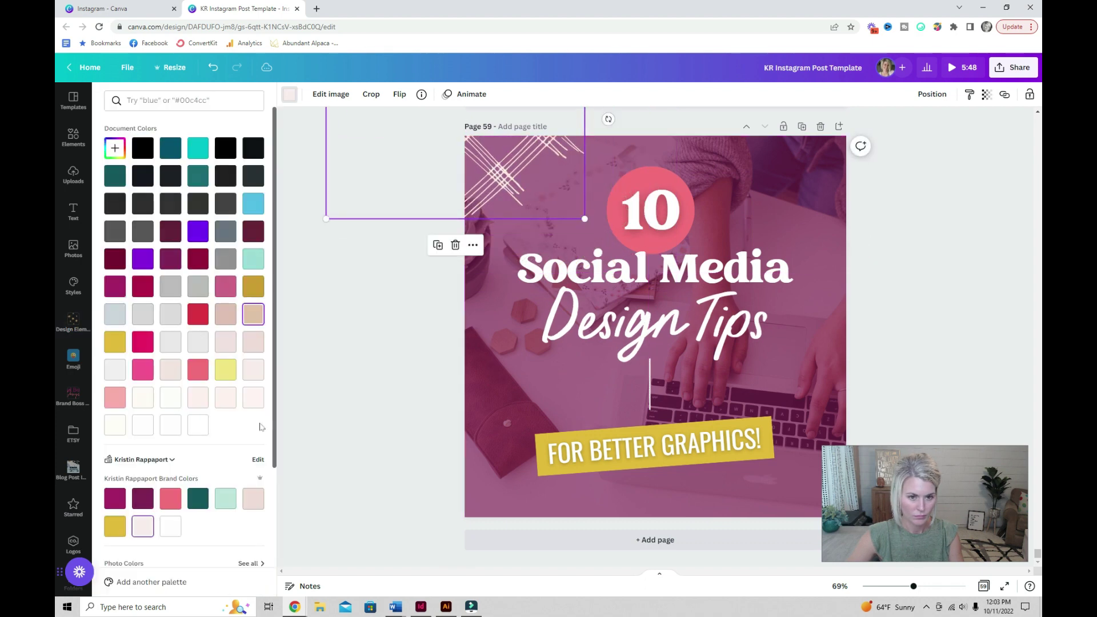
Make the crosshatch graphic semi-transparent and arrange it and its copy in the post's top-left and bottom-right corners
click(987, 95)
drag(517, 157, 504, 181)
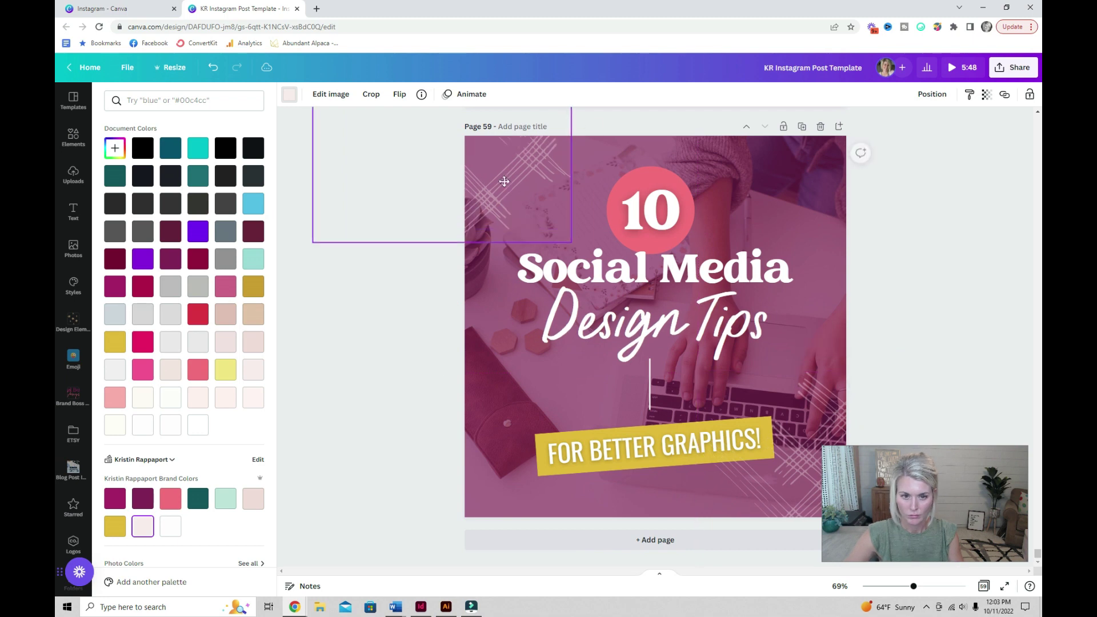
drag(828, 423, 801, 413)
click(958, 283)
click(768, 290)
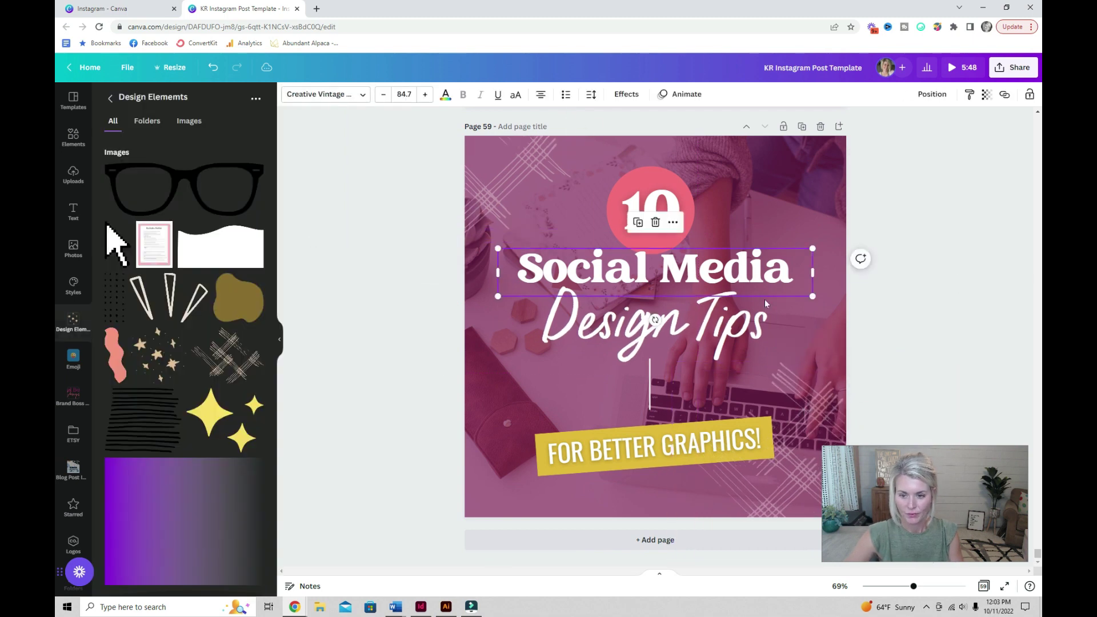
Apply the Lift effect to the "Social Media" and "Design Tips" text, and move the yellow banner slightly closer to the title
shift+click(765, 299)
click(626, 94)
click(239, 166)
click(932, 325)
drag(654, 446, 654, 425)
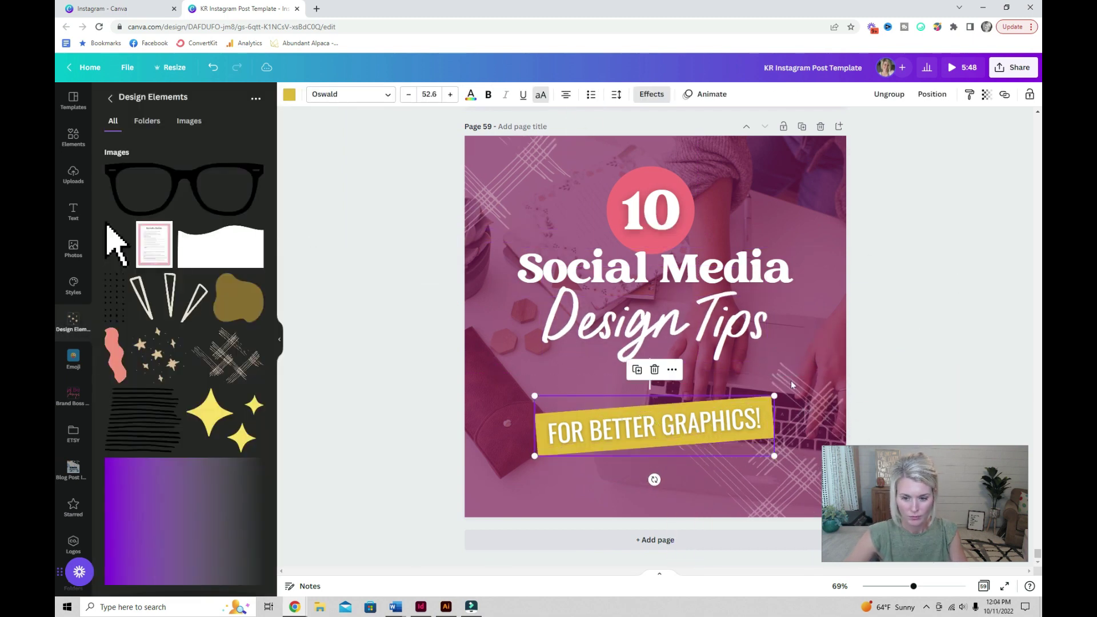
Add a small text reading "WATCH THE VIDEO!" and place it centered below the yellow banner
click(884, 372)
text(text)
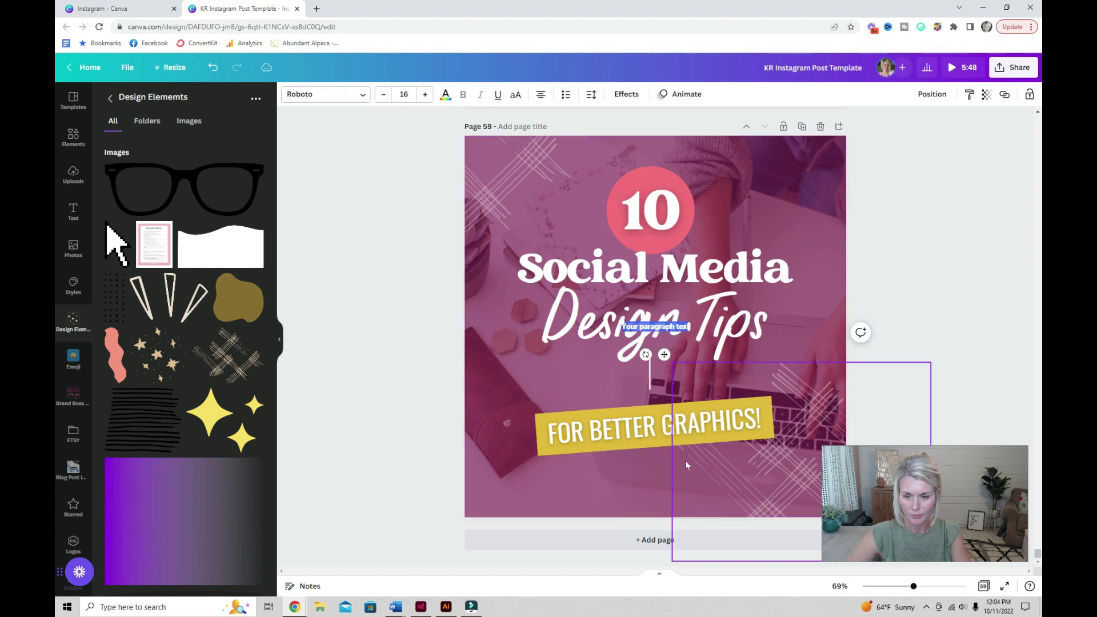
text(WATCH THE)
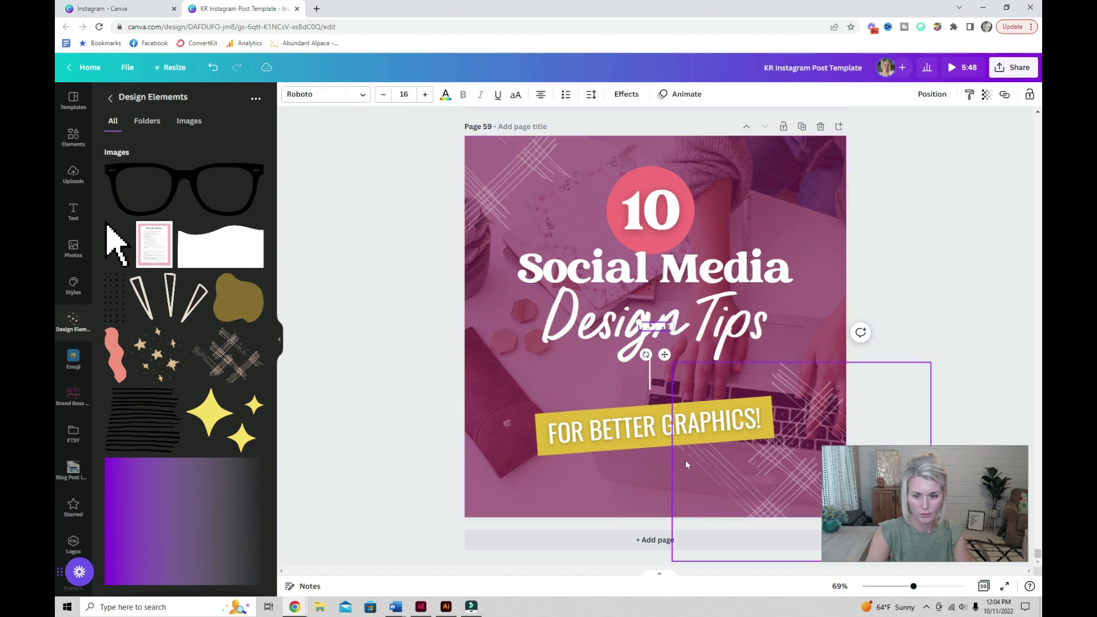
text(VIDEO)
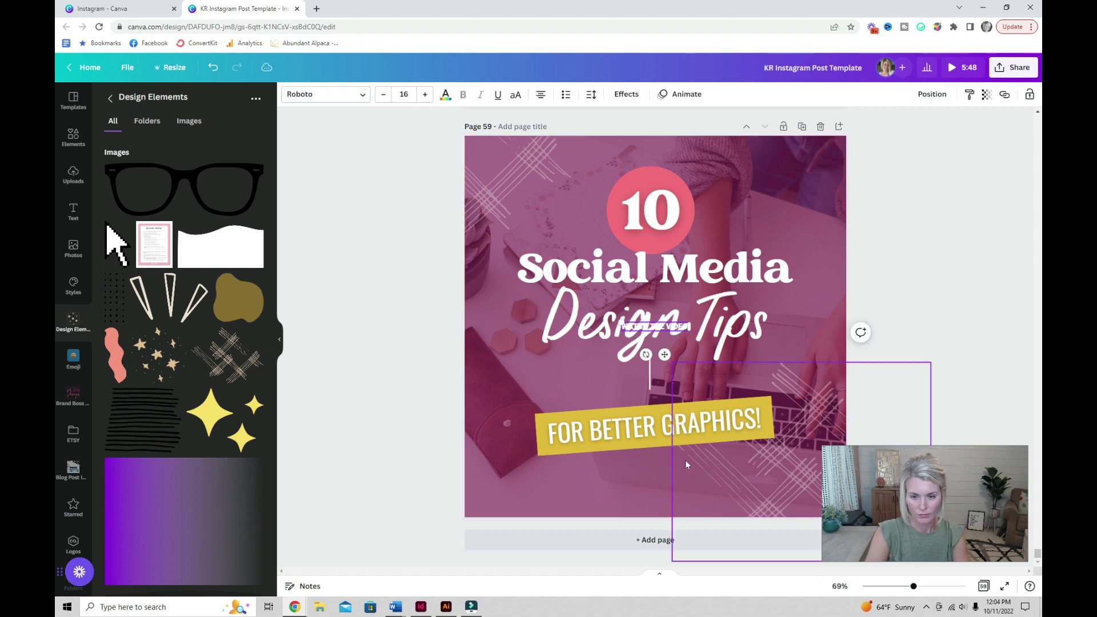
click(766, 352)
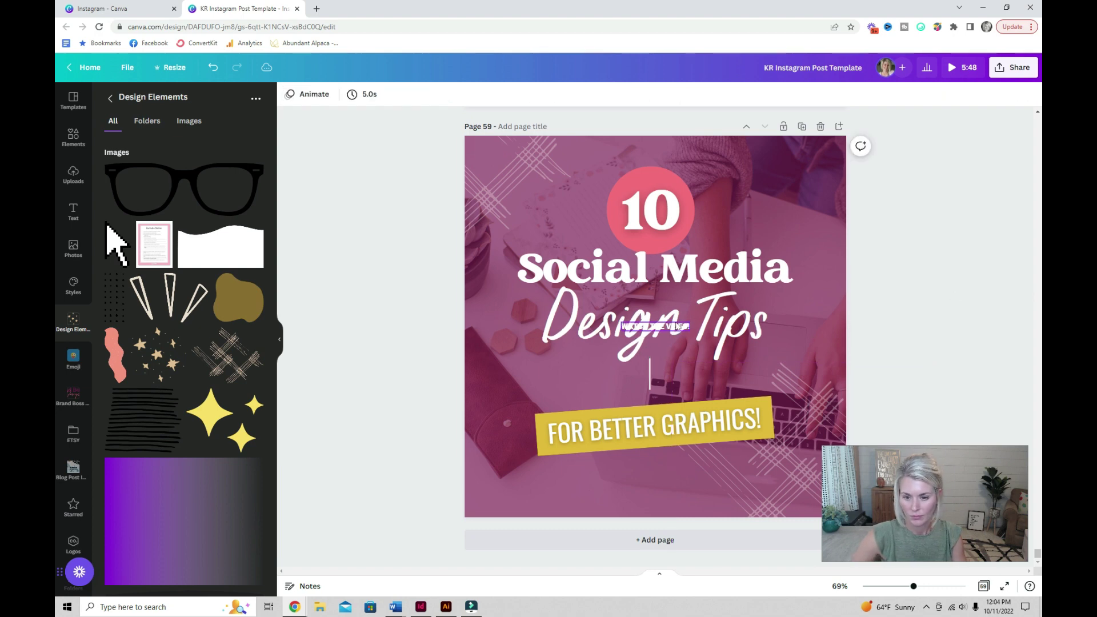
drag(675, 330, 668, 479)
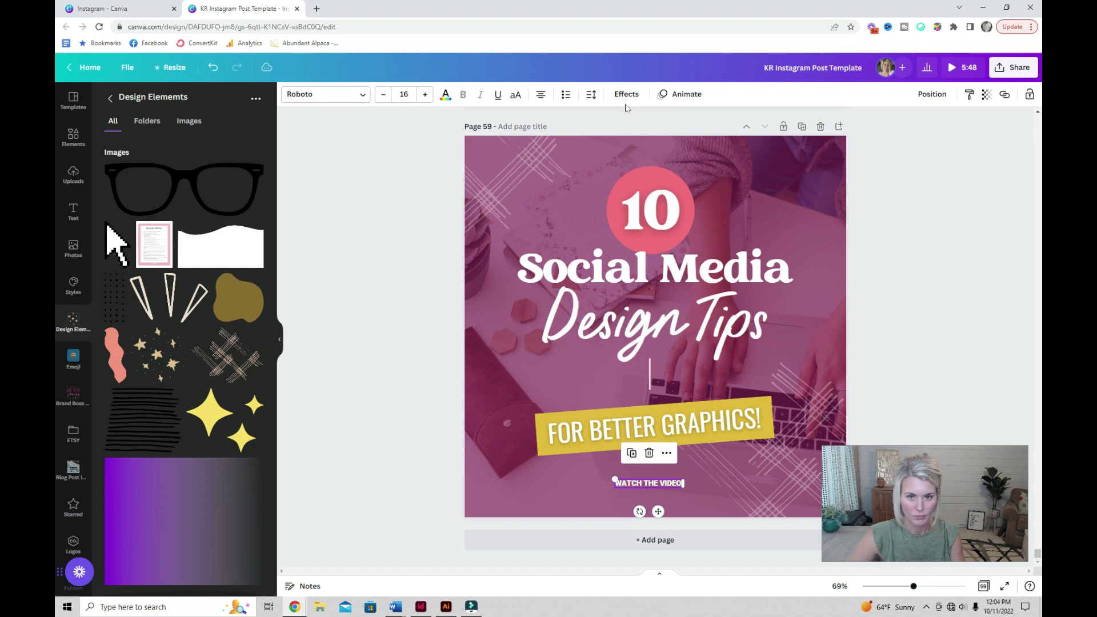
Curve the "WATCH THE VIDEO!" text into an arch with a curve value of 47
click(625, 95)
click(181, 398)
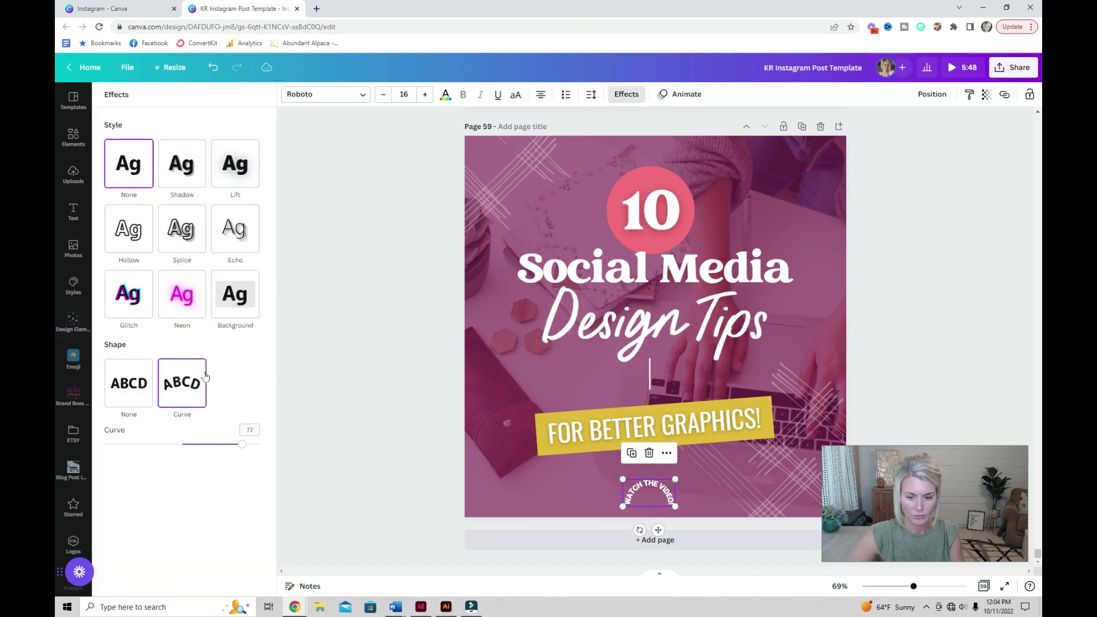
drag(235, 449, 218, 445)
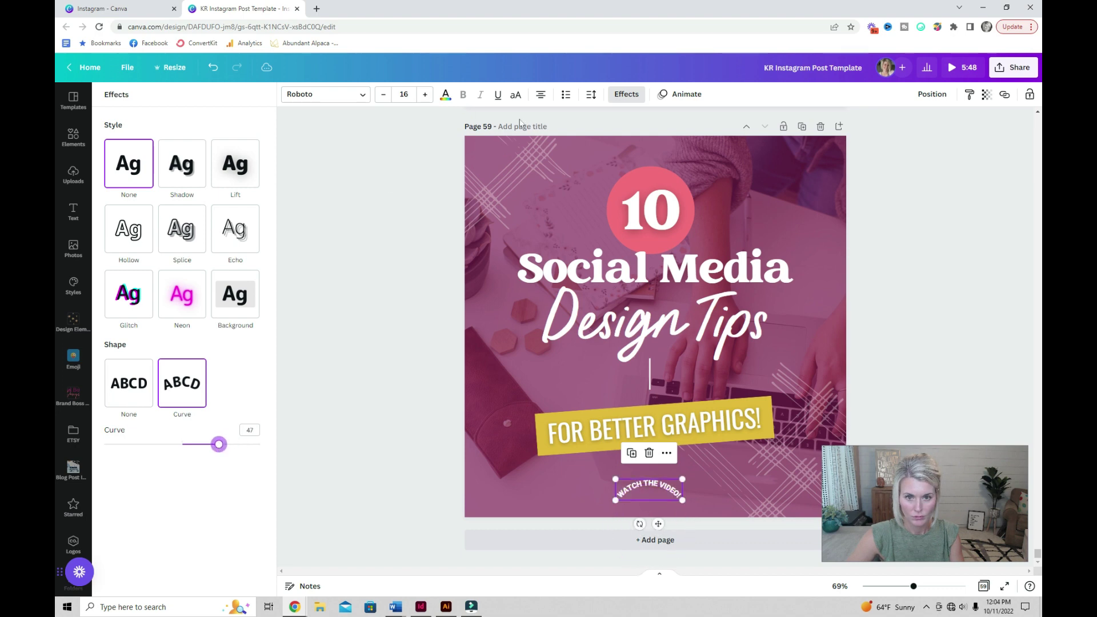
Widen the letter spacing of the curved "WATCH THE VIDEO!" text and position it centered beneath the yellow banner
click(591, 95)
drag(629, 144, 647, 141)
key(Escape)
mouse_move(661, 490)
mouse_down()
mouse_move(661, 155)
mouse_move(720, 182)
mouse_move(650, 162)
mouse_move(680, 171)
mouse_move(682, 486)
mouse_move(670, 482)
mouse_up()
click(624, 92)
click(681, 162)
key(Delete)
click(976, 344)
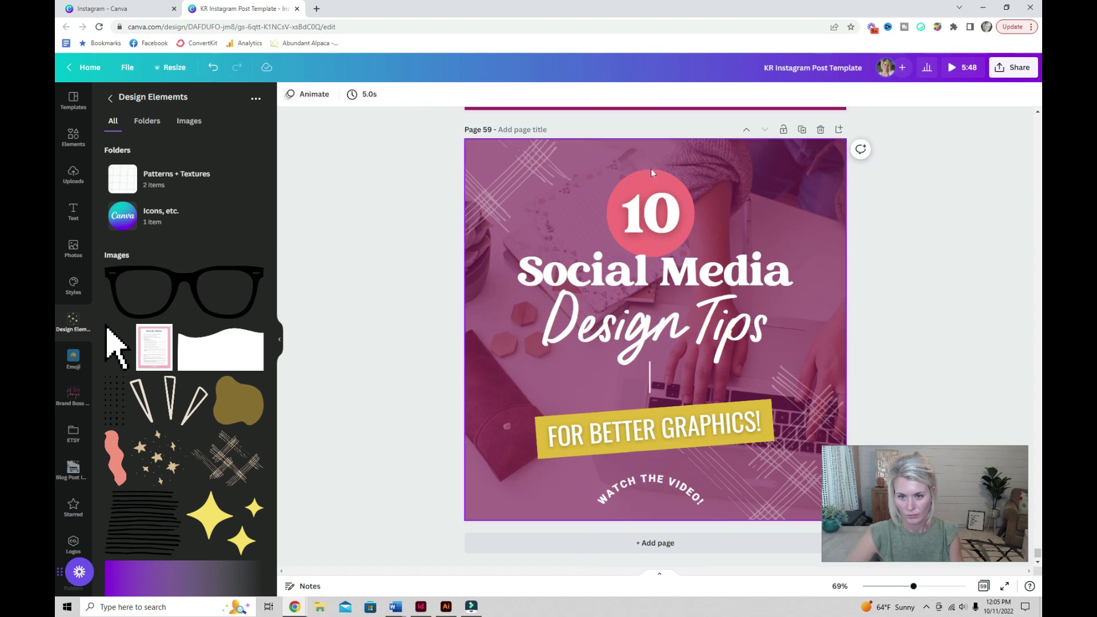
Place a copy of the coral circle on the post's bottom edge under the curved text, and adjust the bottom-right crosshatch graphic's transparency
drag(650, 170, 661, 507)
click(942, 335)
click(821, 408)
click(986, 94)
drag(908, 136, 960, 136)
click(817, 188)
click(986, 94)
click(968, 329)
click(650, 514)
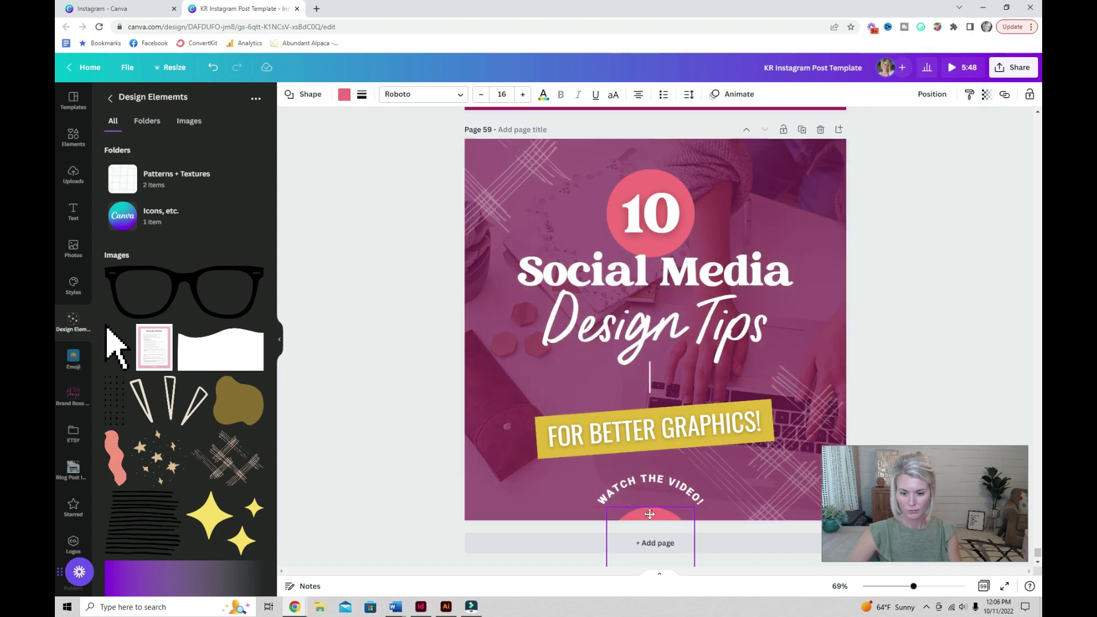
click(923, 317)
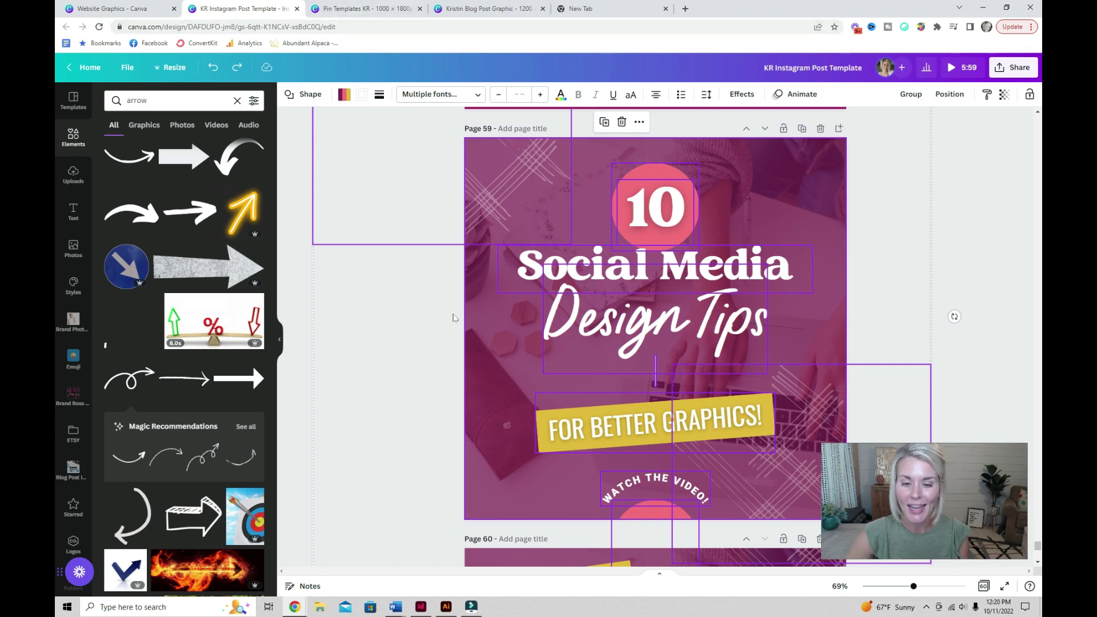
Paste the copied Instagram design onto page 92 of the Pin Templates KR design, and enlarge and position it to fill the page's width
click(365, 8)
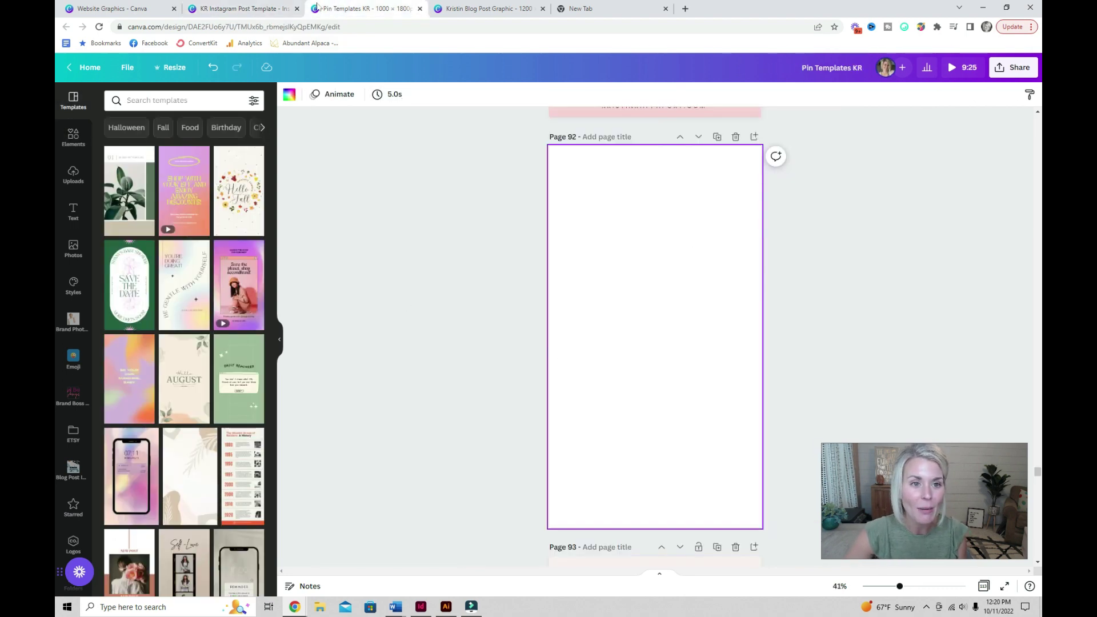
key(ctrl+v)
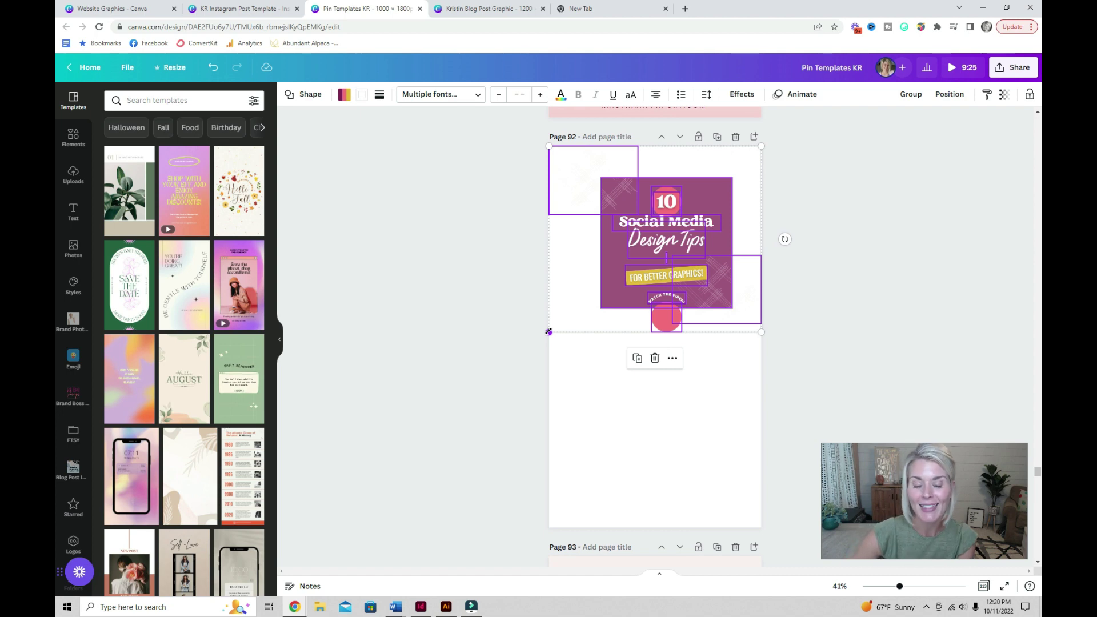
drag(549, 331, 299, 546)
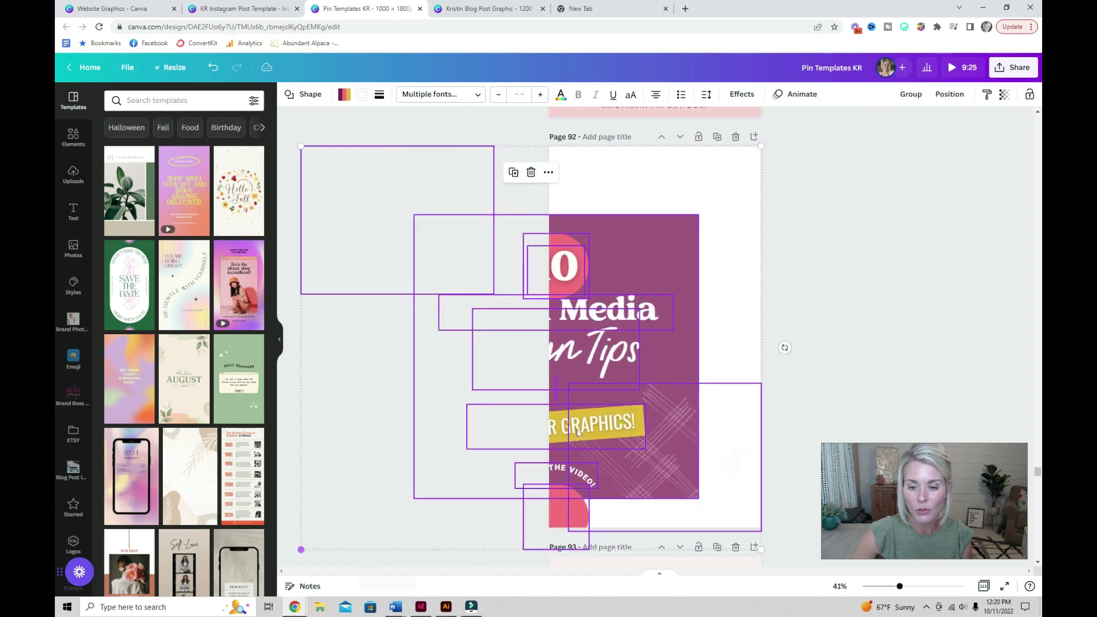
drag(612, 399, 705, 330)
click(946, 272)
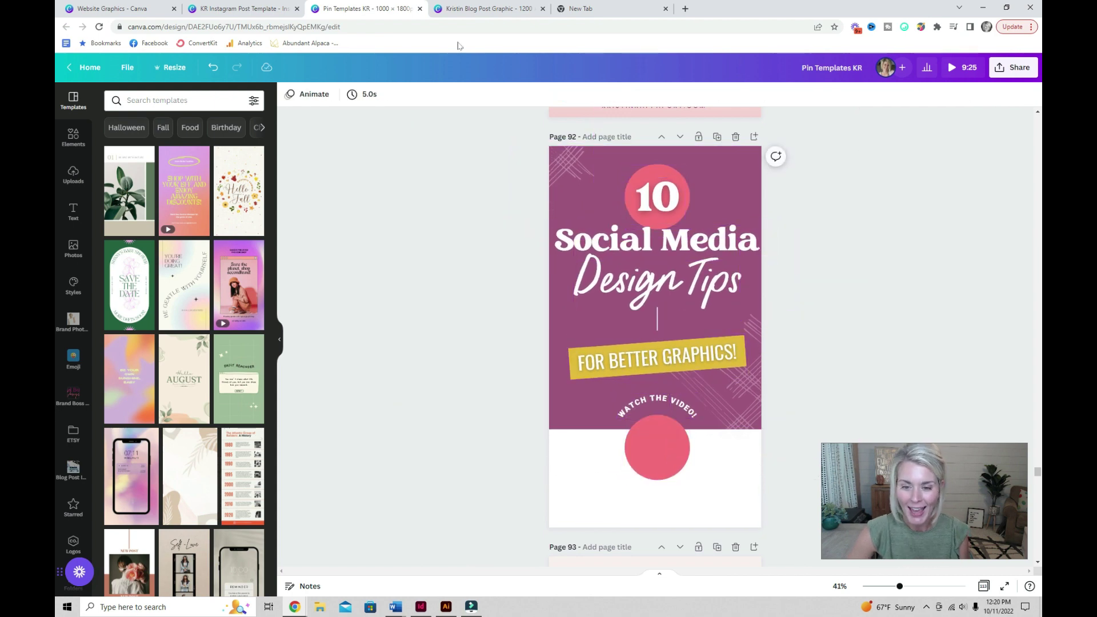
Copy the background photo from the Instagram post to the pin's background and extend the purple overlay over the whole pin
click(244, 10)
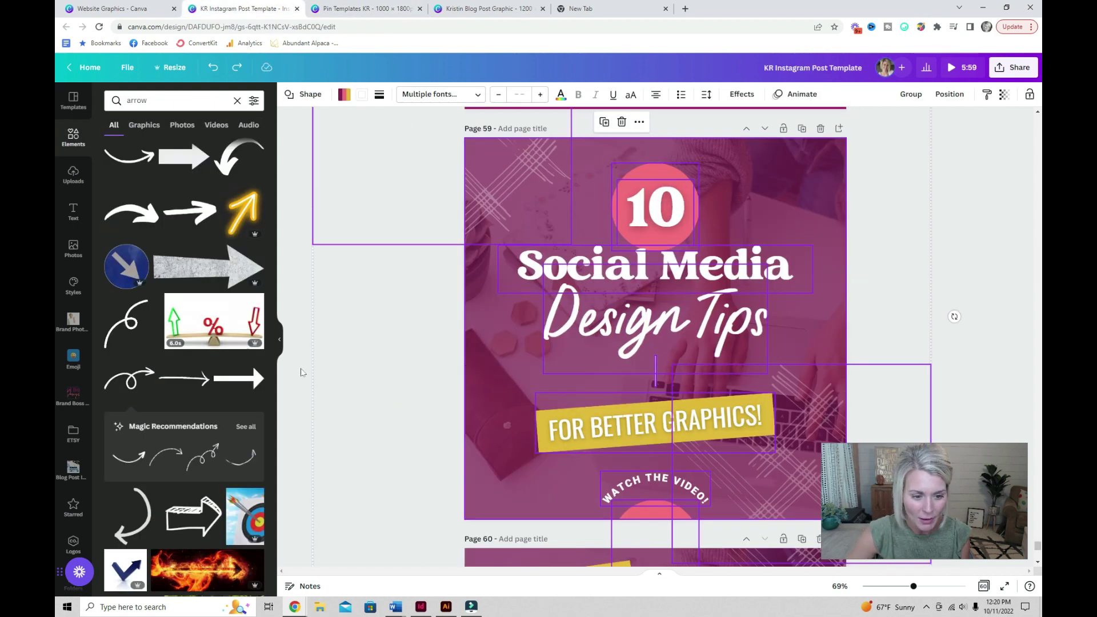
click(301, 370)
drag(470, 371, 509, 371)
click(478, 370)
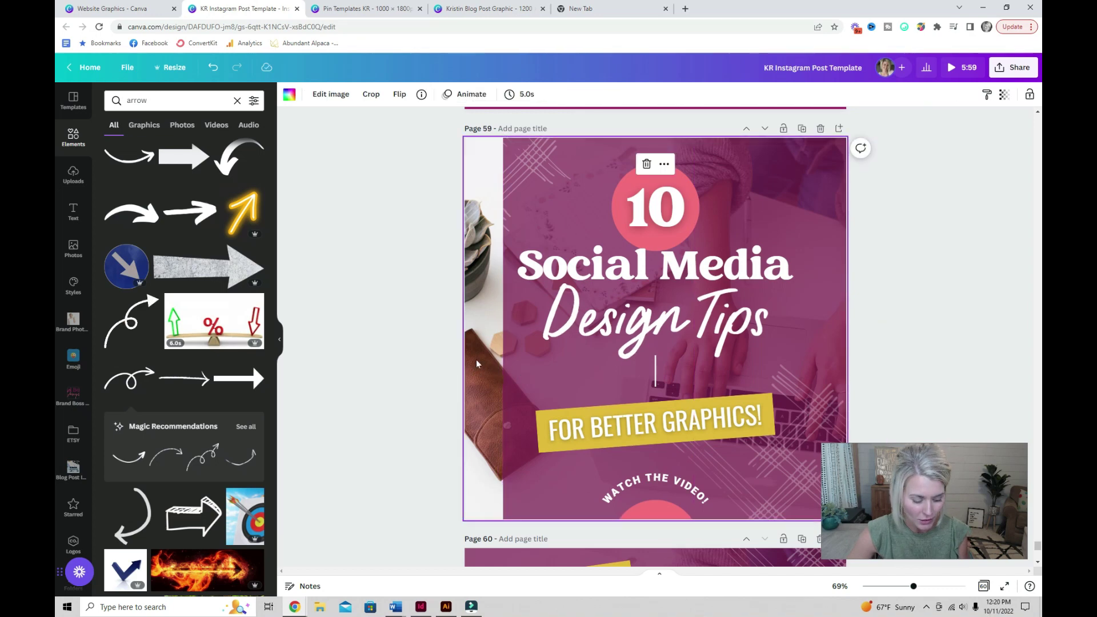
click(363, 8)
click(636, 259)
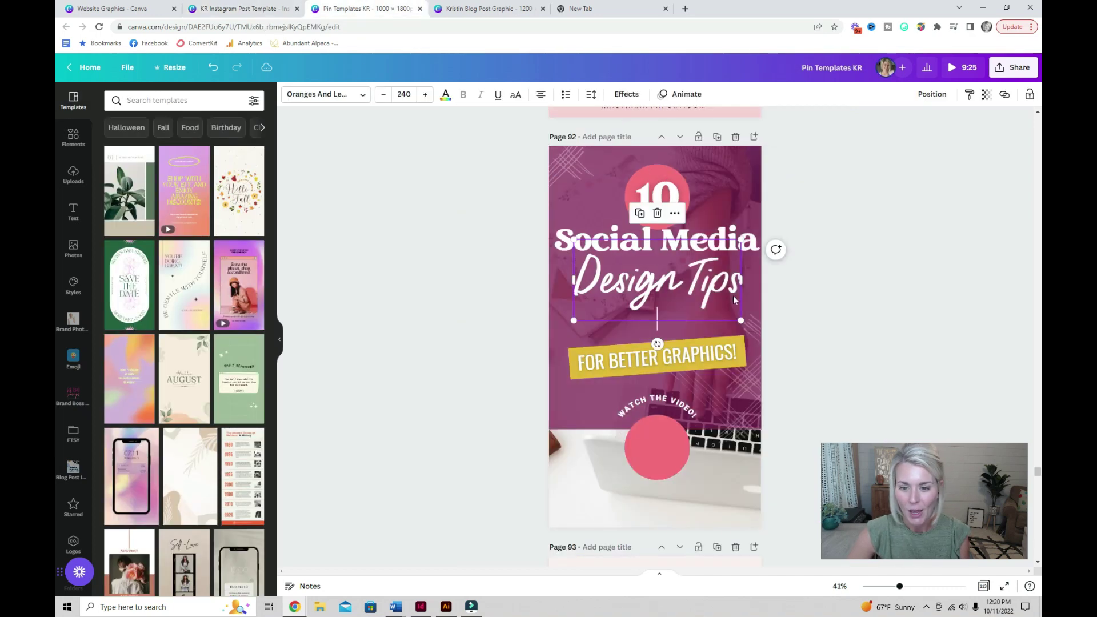
click(831, 308)
click(721, 436)
Move the lower coral circle and the "WATCH THE VIDEO!" text together down to the pin's bottom edge
click(663, 443)
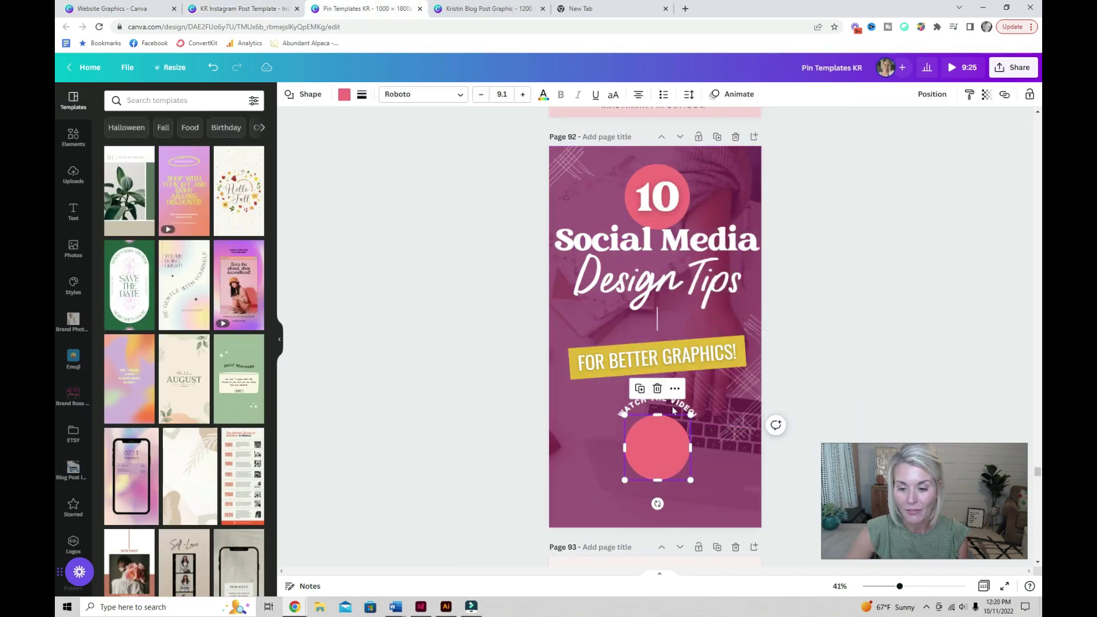
shift+click(680, 410)
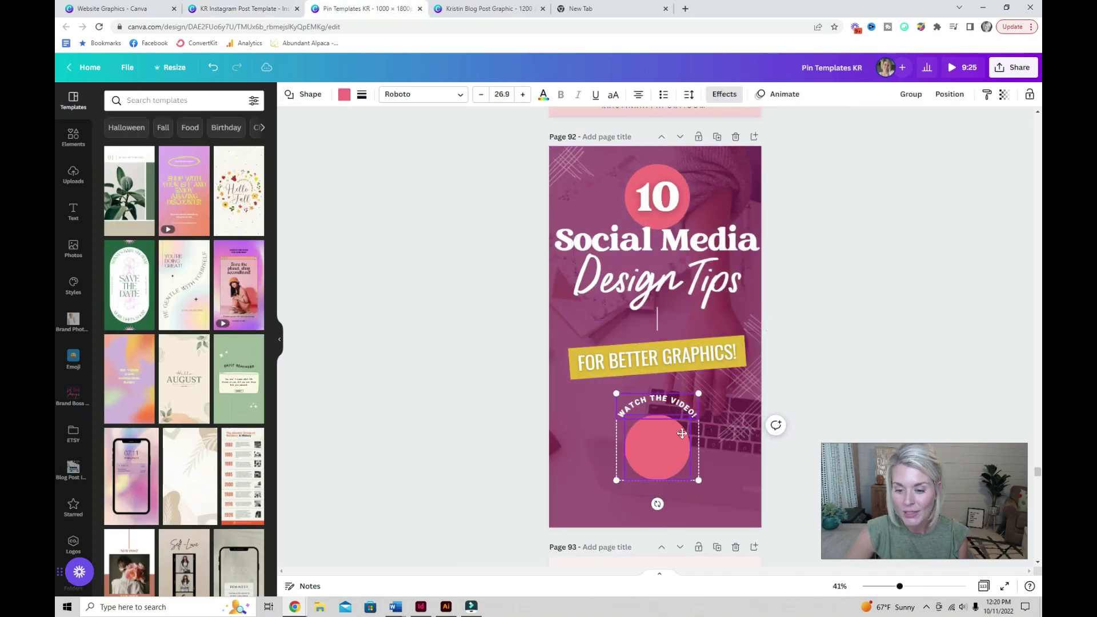
drag(682, 433, 681, 529)
key(Escape)
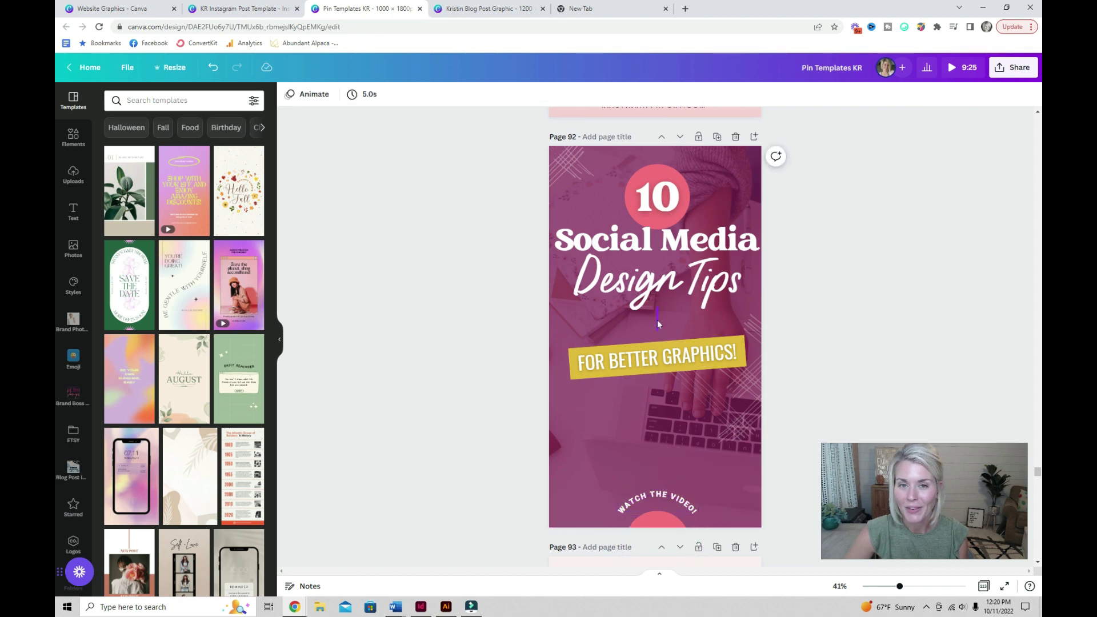
Move the thin line, the yellow banner and the "Design Tips" text further down the pin to make room below "Social Media"
click(657, 320)
shift+click(660, 362)
drag(660, 362, 659, 455)
drag(657, 281, 657, 361)
click(657, 197)
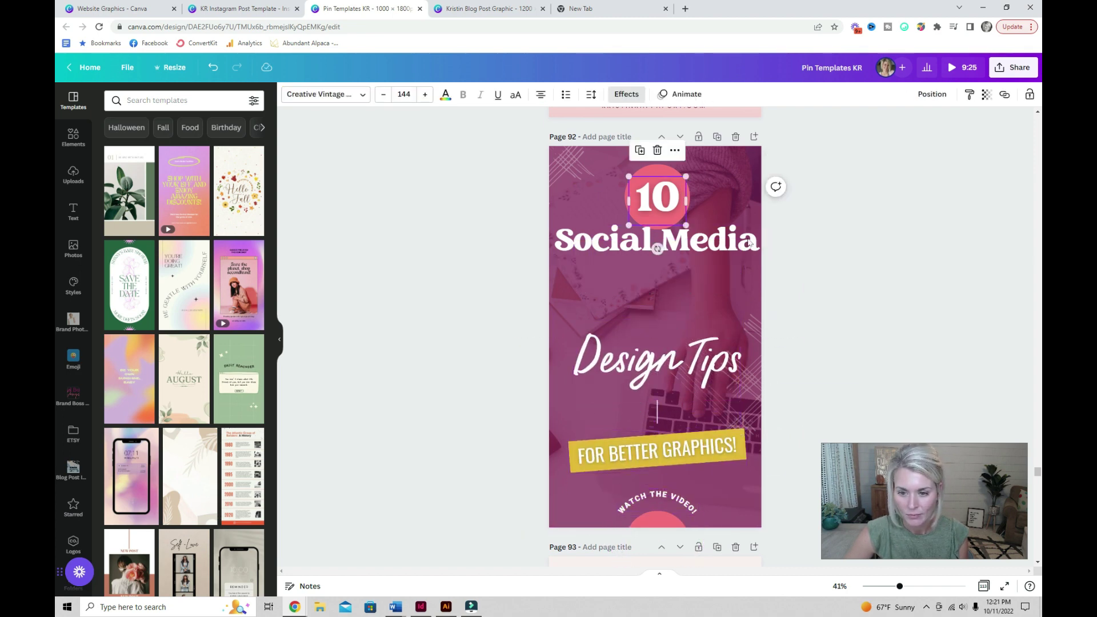
Split the "Social Media" heading into two text boxes, with "Social" stacked directly above "Media"
drag(748, 242, 748, 284)
click(652, 240)
drag(652, 240, 761, 240)
key(BackSpace)
double_click(603, 291)
key(BackSpace)
drag(657, 291, 657, 268)
Enlarge "Social" and "Media" together, and bring "Design Tips", the thin line and the banner up close beneath them
shift+click(657, 240)
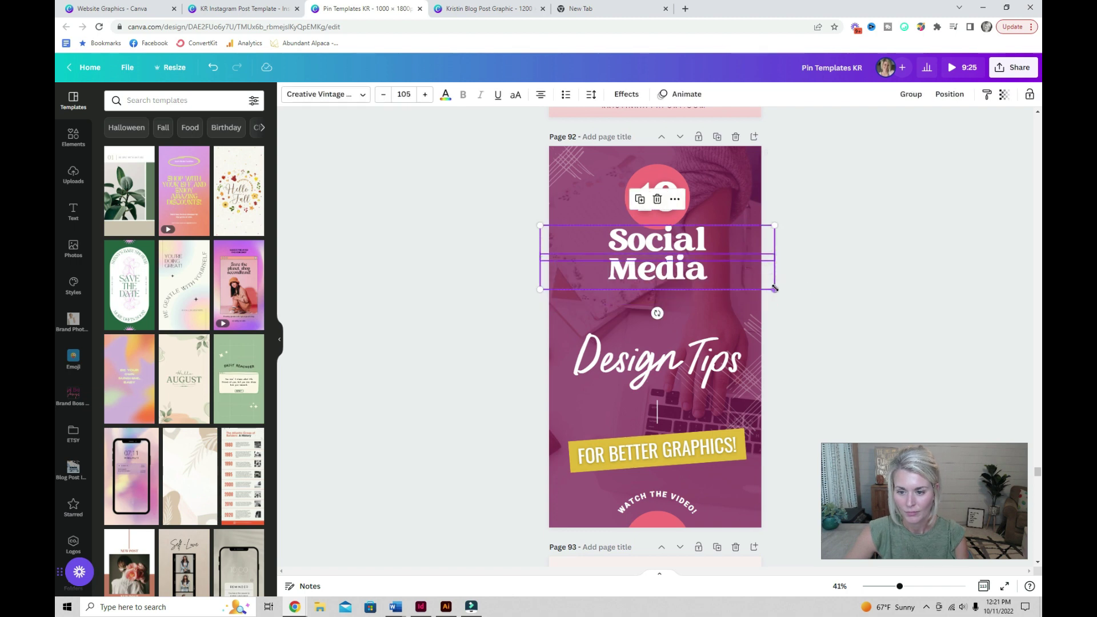
drag(774, 288, 844, 321)
click(874, 331)
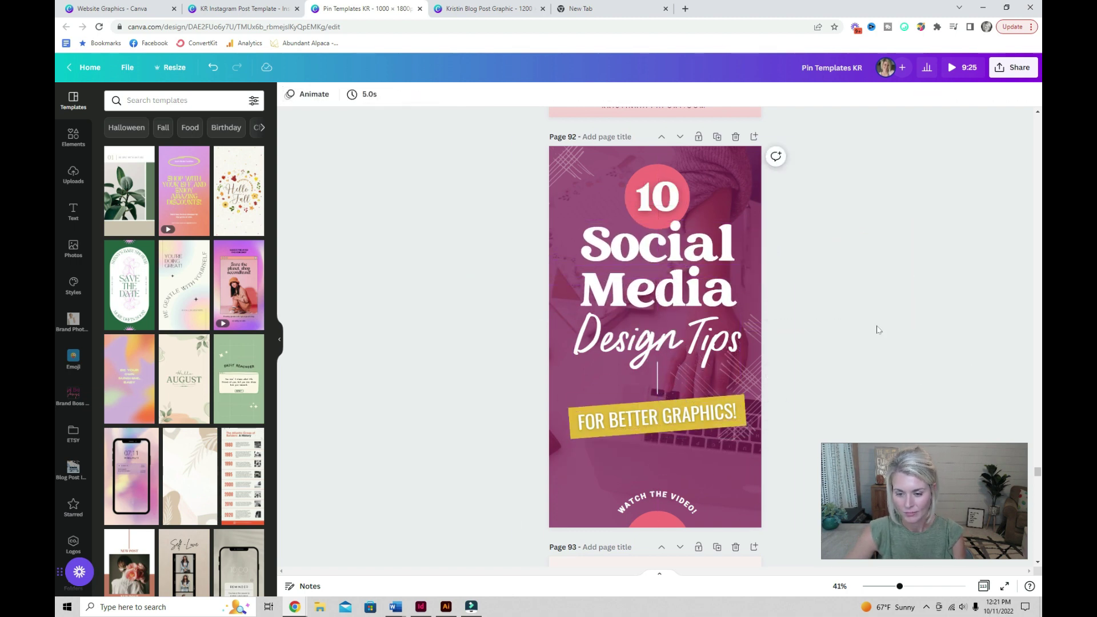
Center-align the "10" circle, title text, thin line and yellow banner together, and position the group slightly lower on the pin
drag(483, 165, 678, 457)
click(803, 385)
drag(574, 171, 677, 412)
click(946, 94)
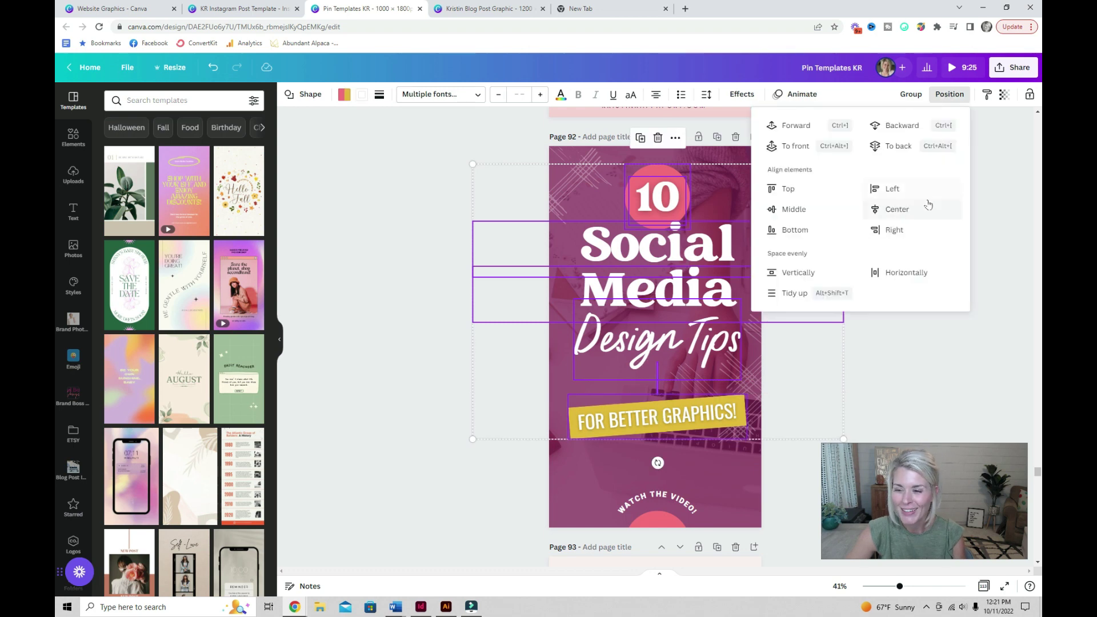
click(897, 204)
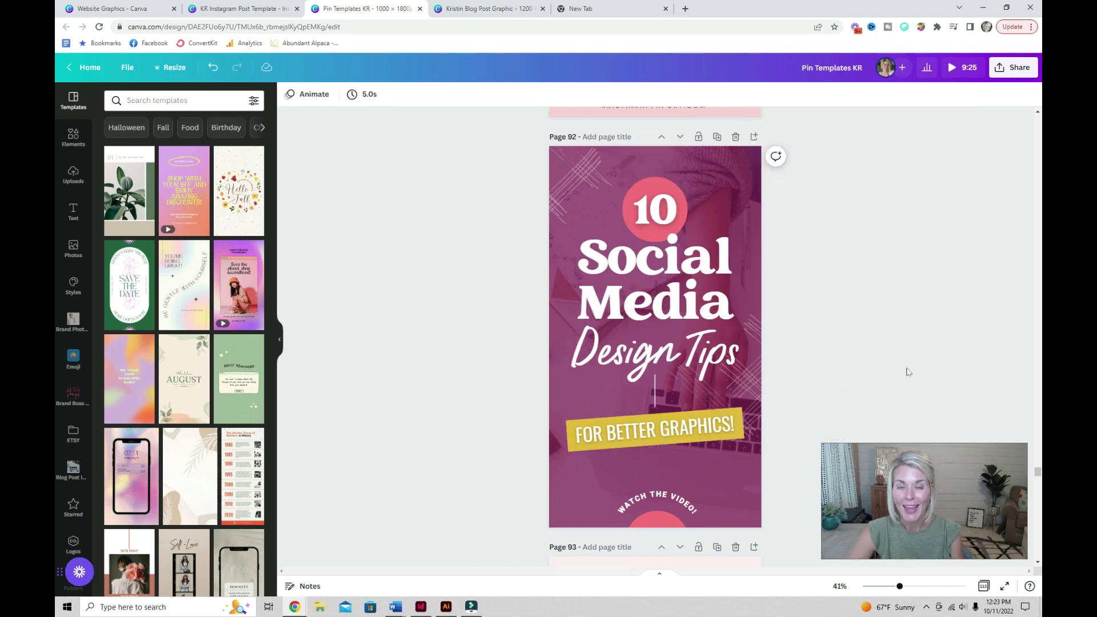